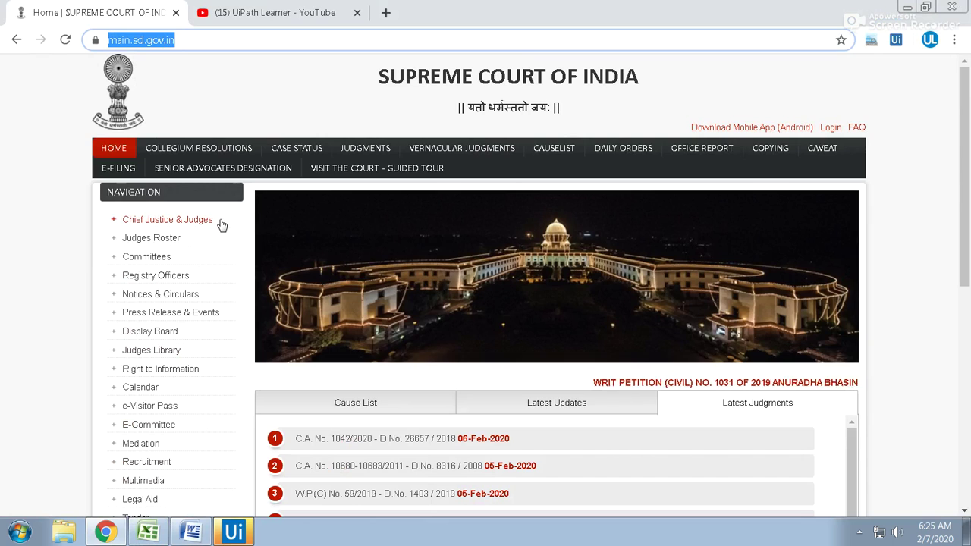
# Step: Open the Supreme Court of India judgments page and display the search by judgment date
pyautogui.click(366, 157)
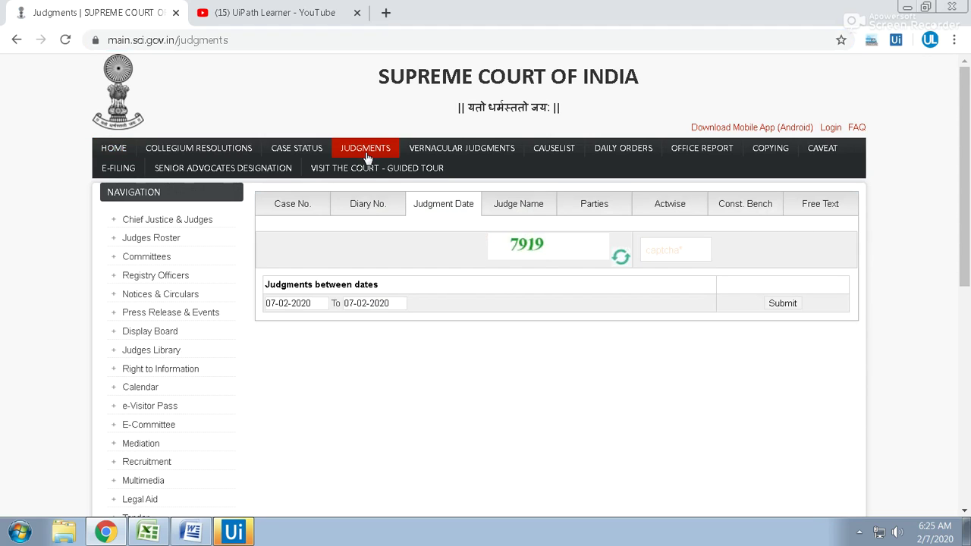
pyautogui.click(296, 199)
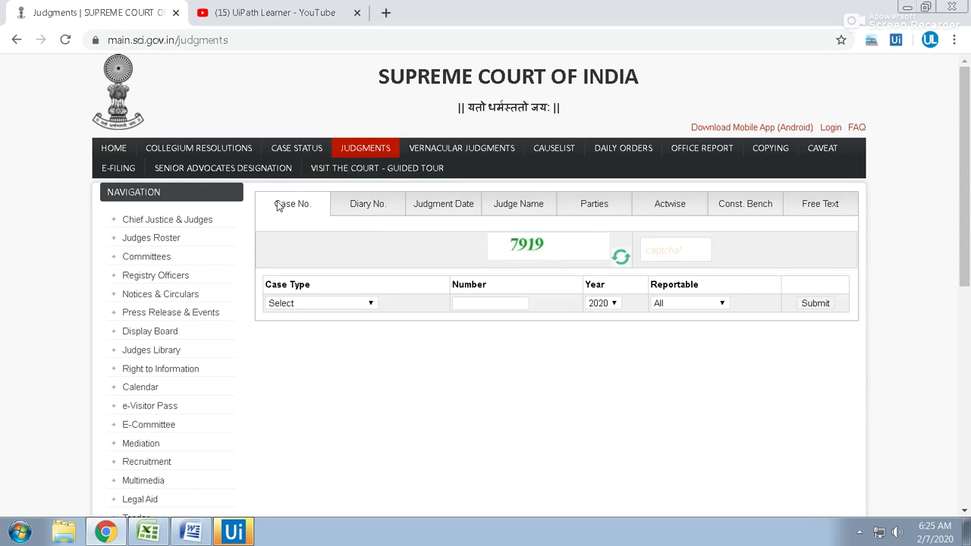
pyautogui.click(445, 209)
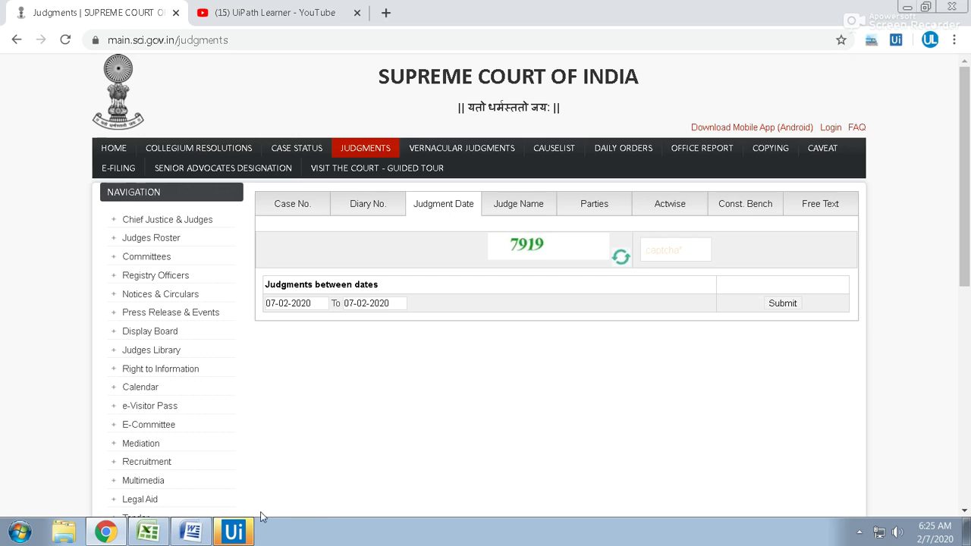
# Step: Switch to the Excel workbook and rename Sheet1 as "01-01-2020 to 07-01-2020"
pyautogui.click(148, 531)
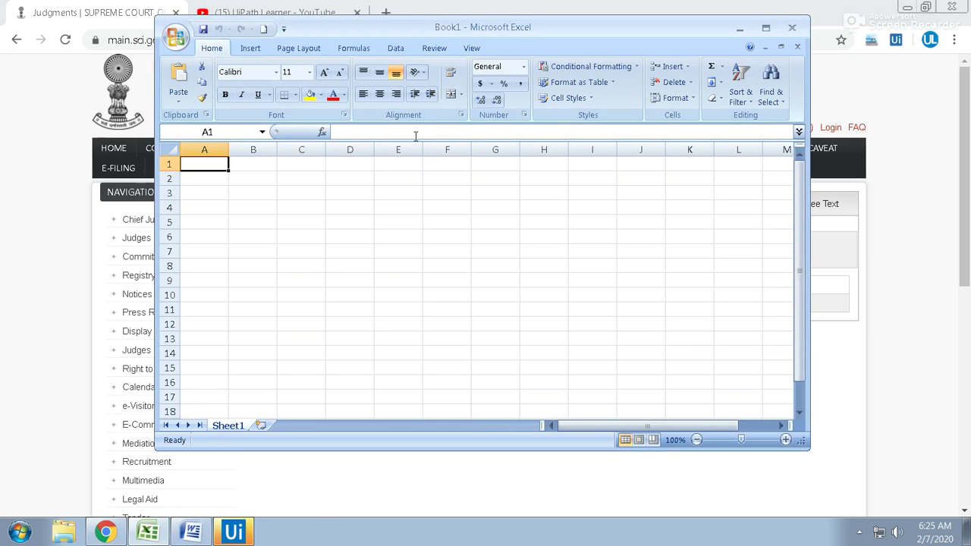
pyautogui.moveTo(408, 32); pyautogui.dragTo(774, 49)
pyautogui.doubleClick(614, 441)
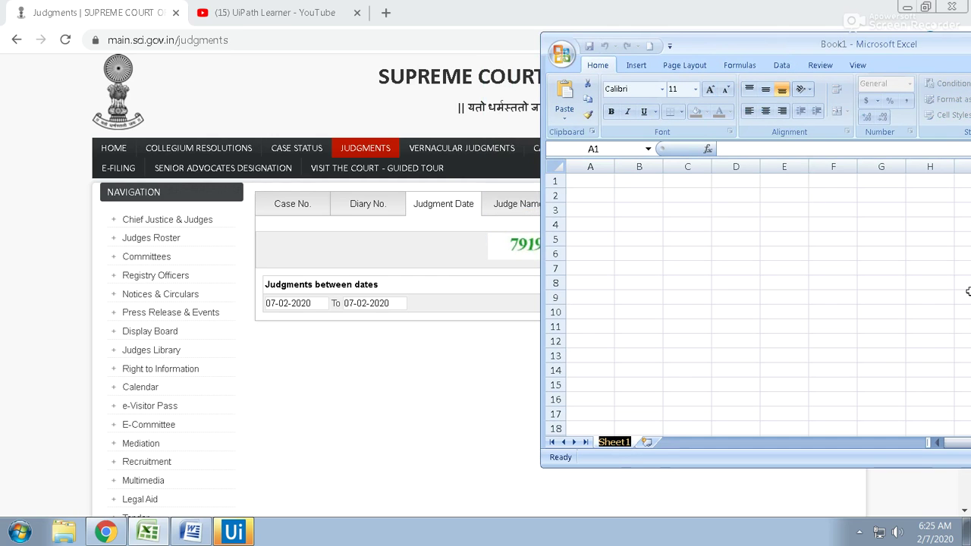
pyautogui.write('01-')
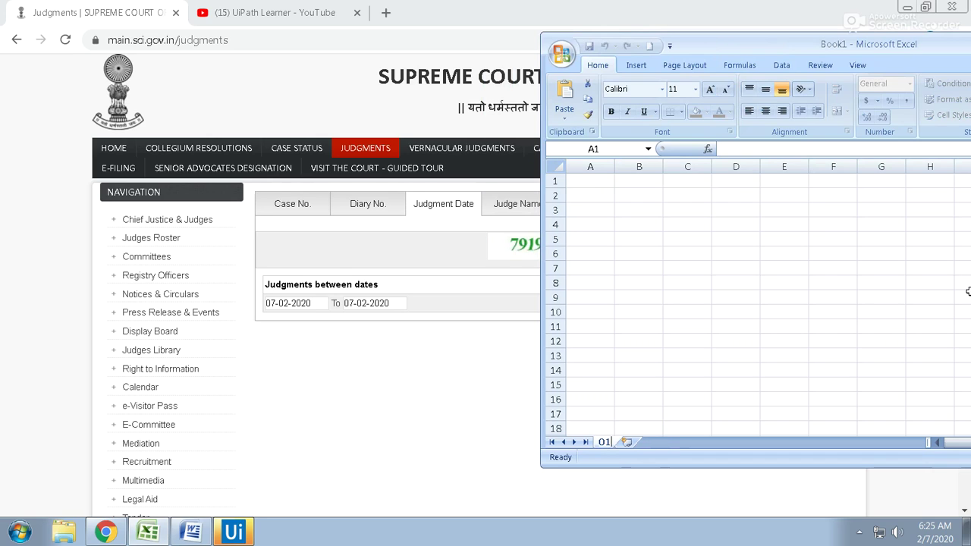
pyautogui.write('01-2020 to')
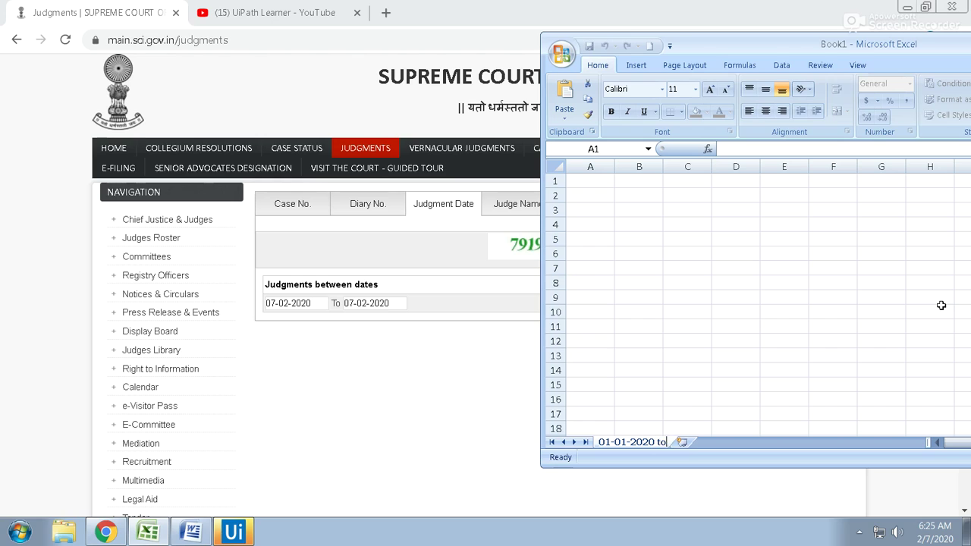
pyautogui.write(' 0')
pyautogui.write('7')
pyautogui.write('-01-2020')
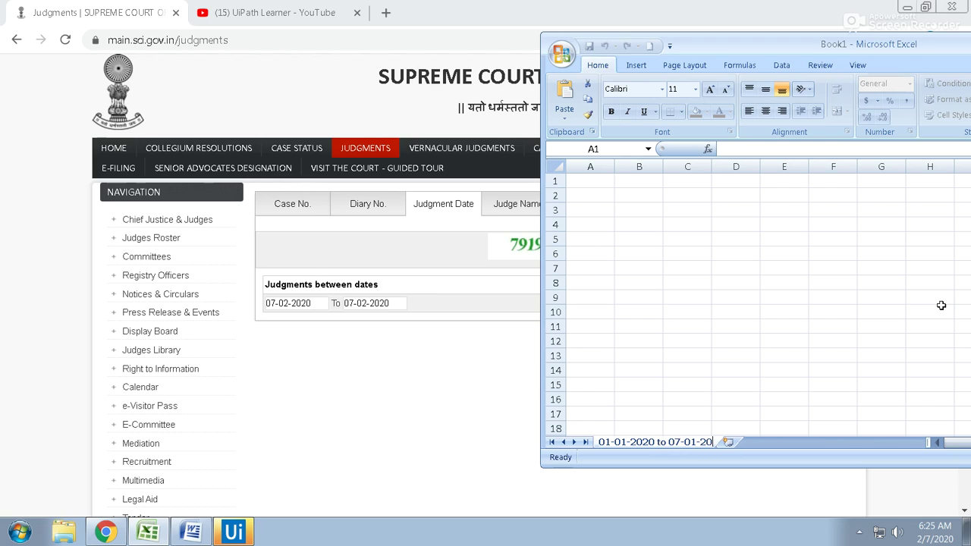
pyautogui.click(751, 386)
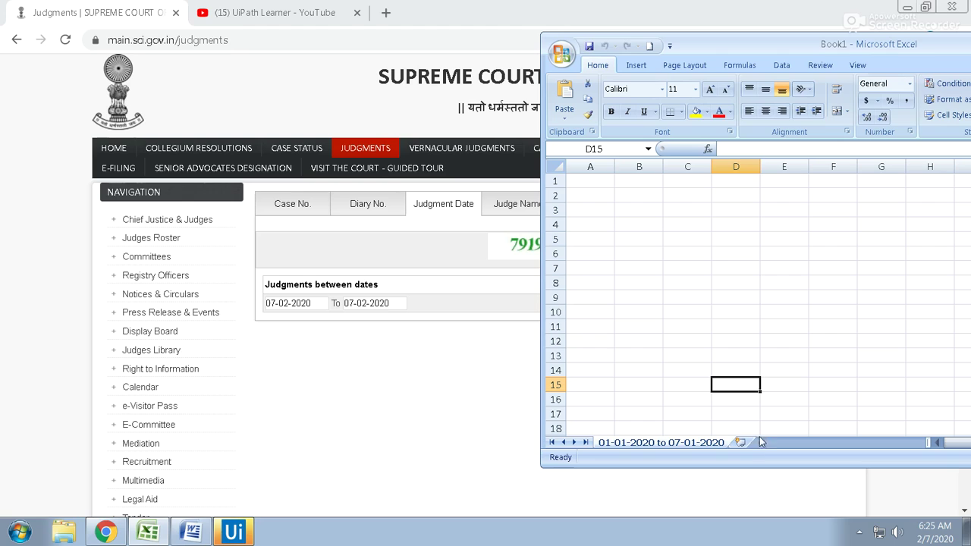
# Step: Add a second worksheet and name it "10-01-2020 to 30-01-2020"
pyautogui.click(741, 442)
pyautogui.doubleClick(748, 442)
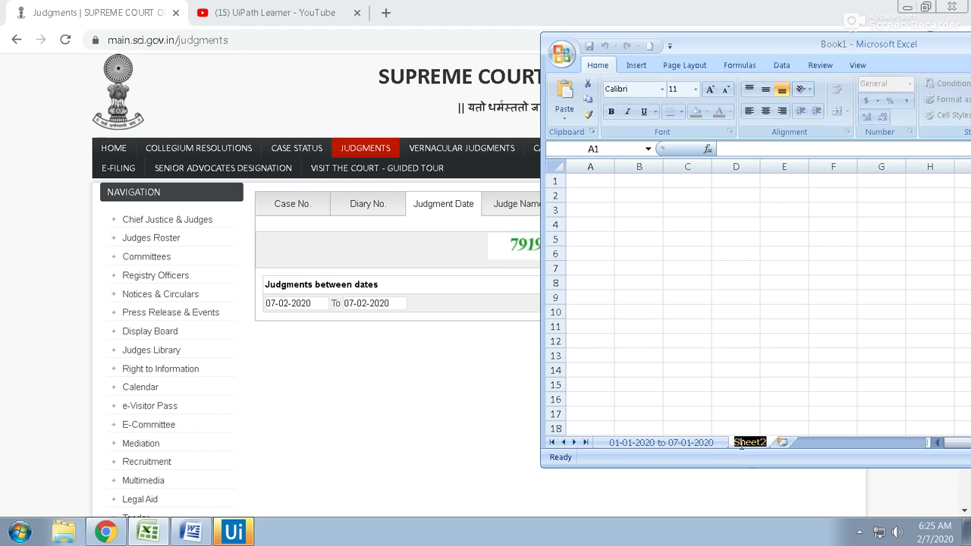
pyautogui.write('01')
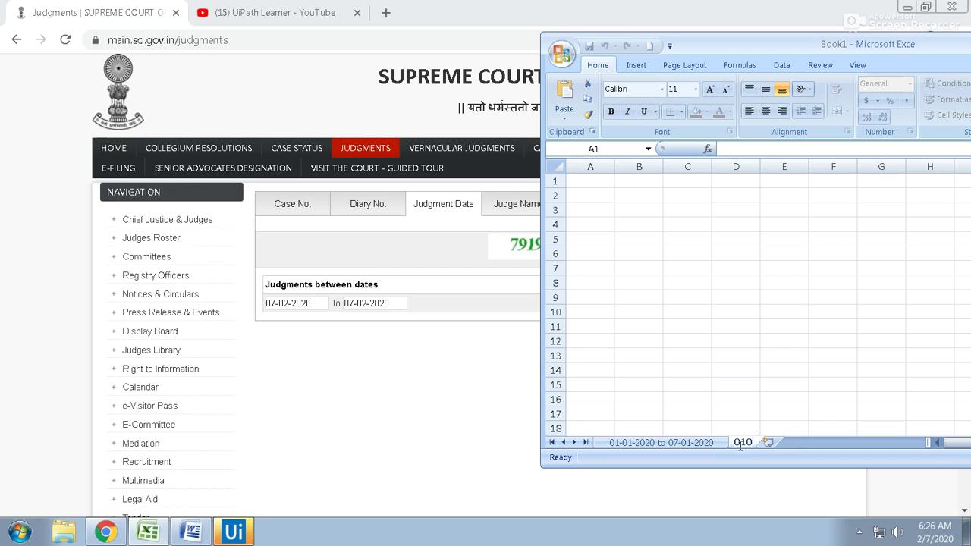
pyautogui.press('BackSpace')
pyautogui.write('10-01-')
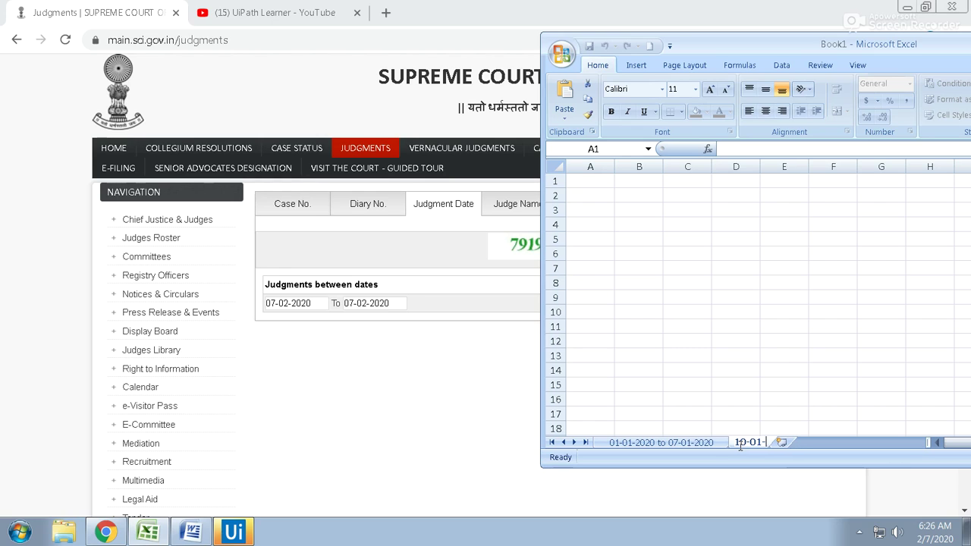
pyautogui.write('2020 to ')
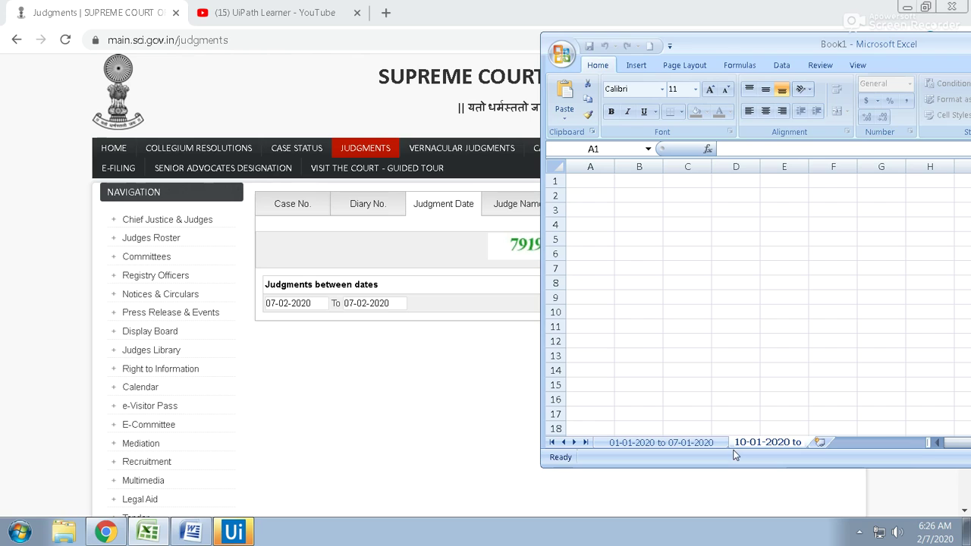
pyautogui.write('30-01-2020')
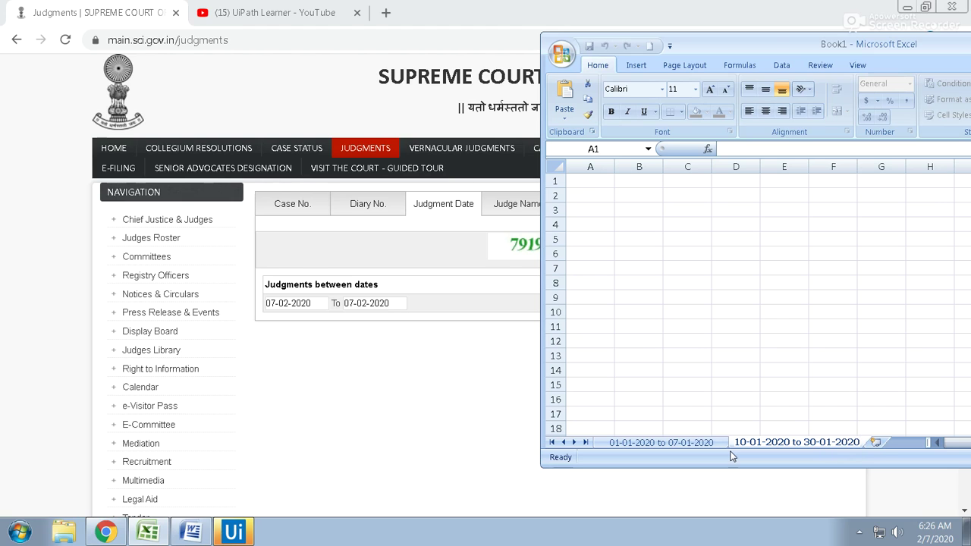
# Step: Add a third worksheet and name it "01-02-2020 to 07-02-2020"
pyautogui.click(876, 441)
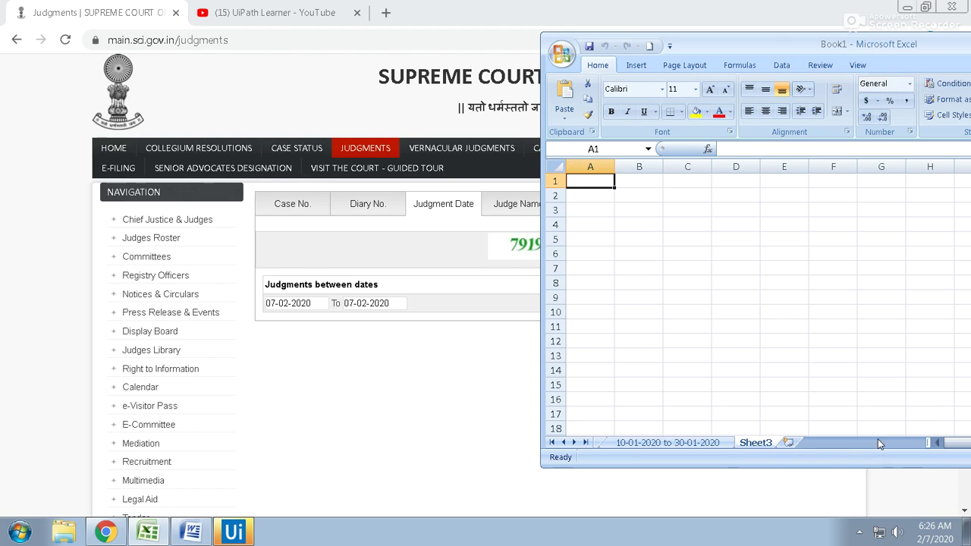
pyautogui.doubleClick(756, 442)
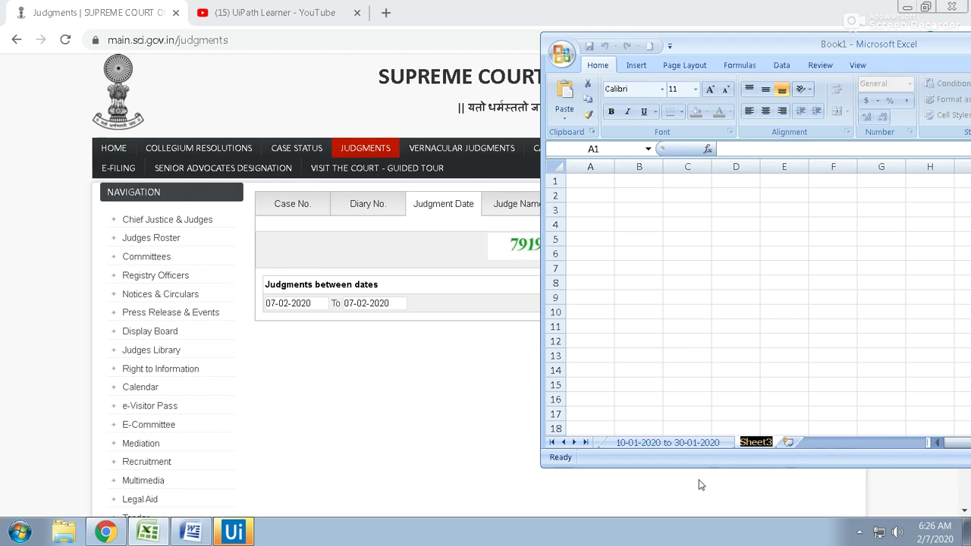
pyautogui.write('01-02-')
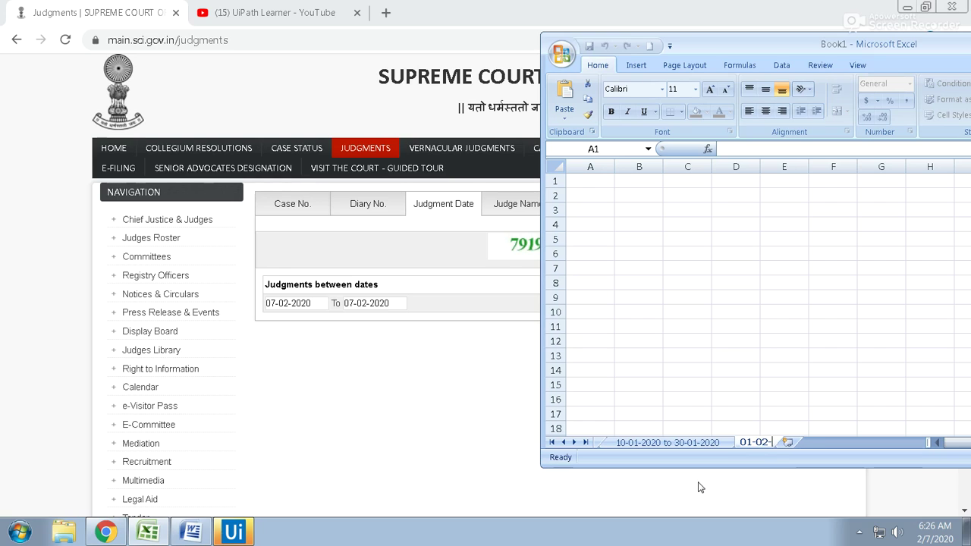
pyautogui.write('2020 to ')
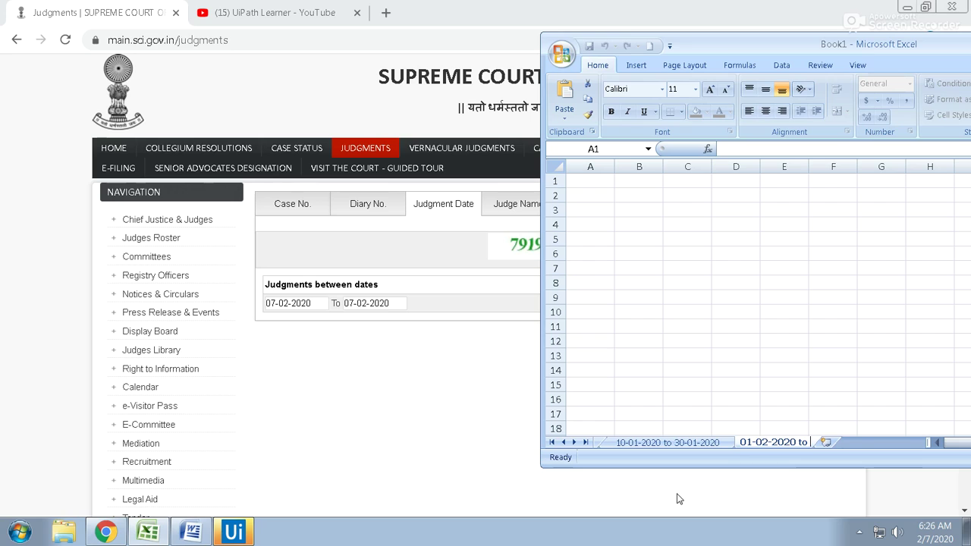
pyautogui.write('07-02')
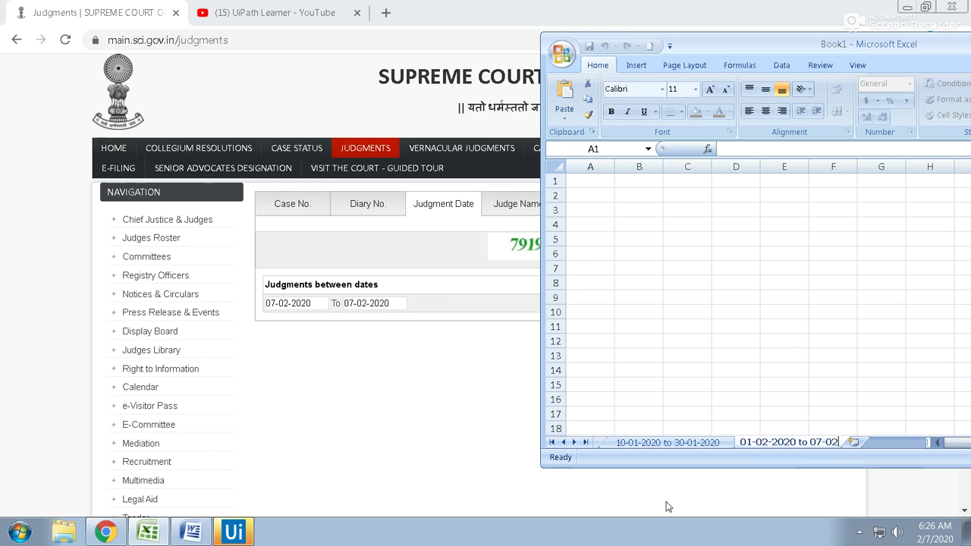
pyautogui.write('-2020')
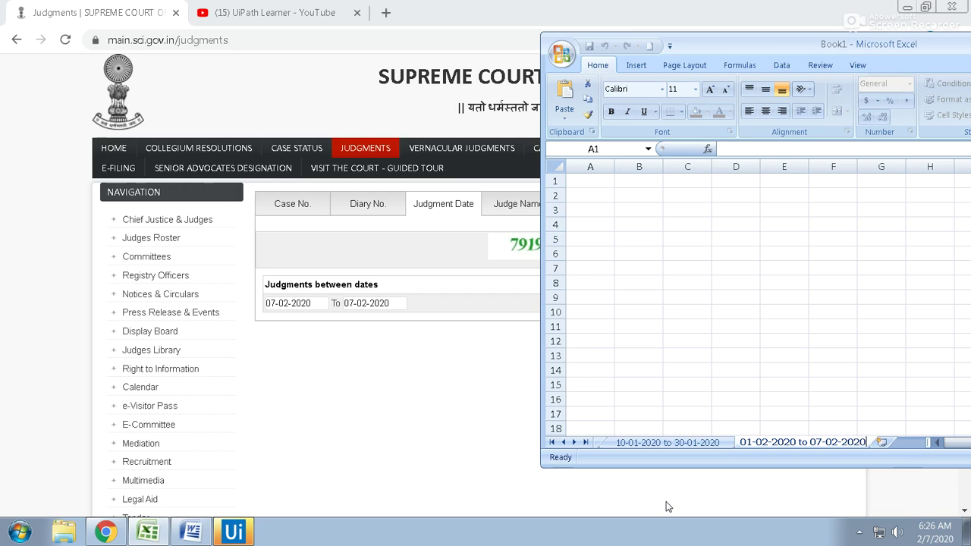
# Step: Maximize the workbook window and copy the name of the first sheet, "01-01-2020 to 07-01-2020"
pyautogui.doubleClick(715, 44)
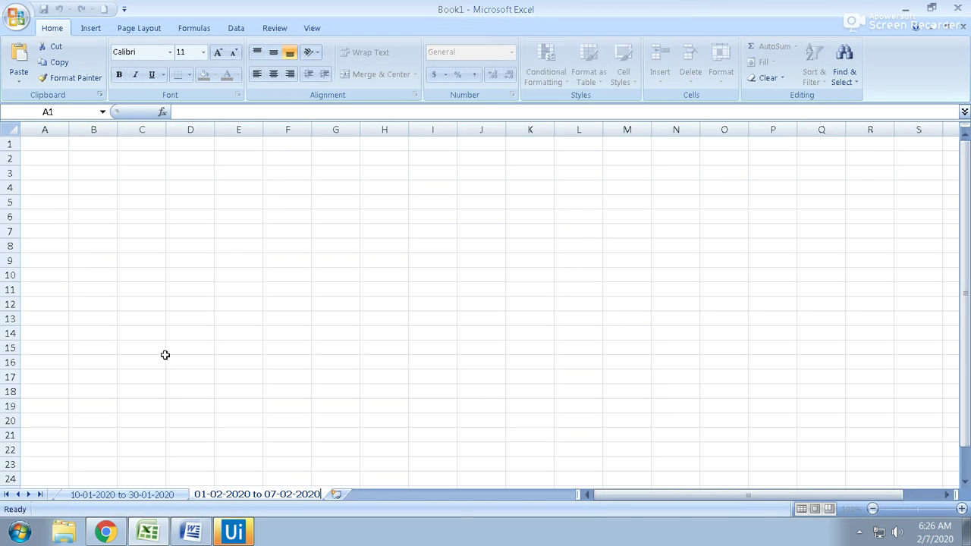
pyautogui.click(73, 494)
pyautogui.click(6, 494)
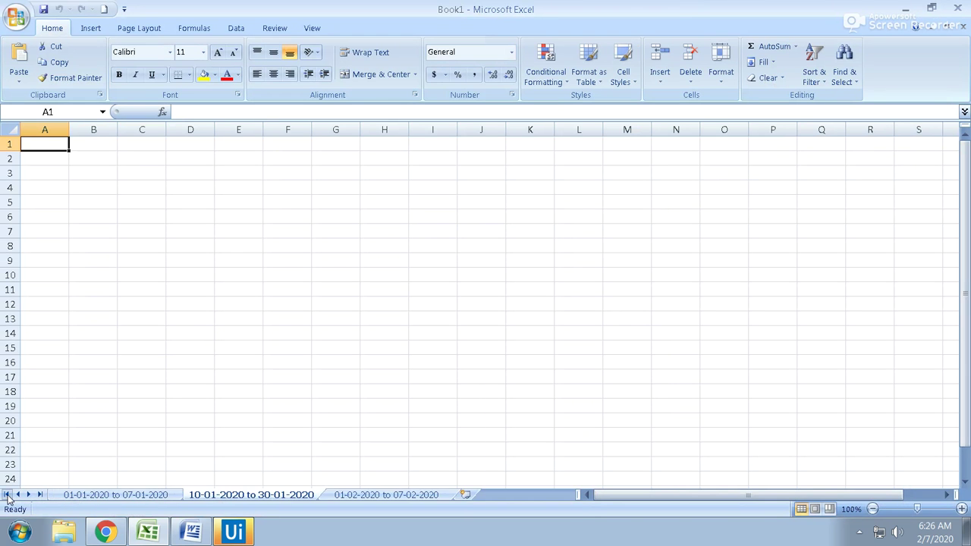
pyautogui.click(82, 495)
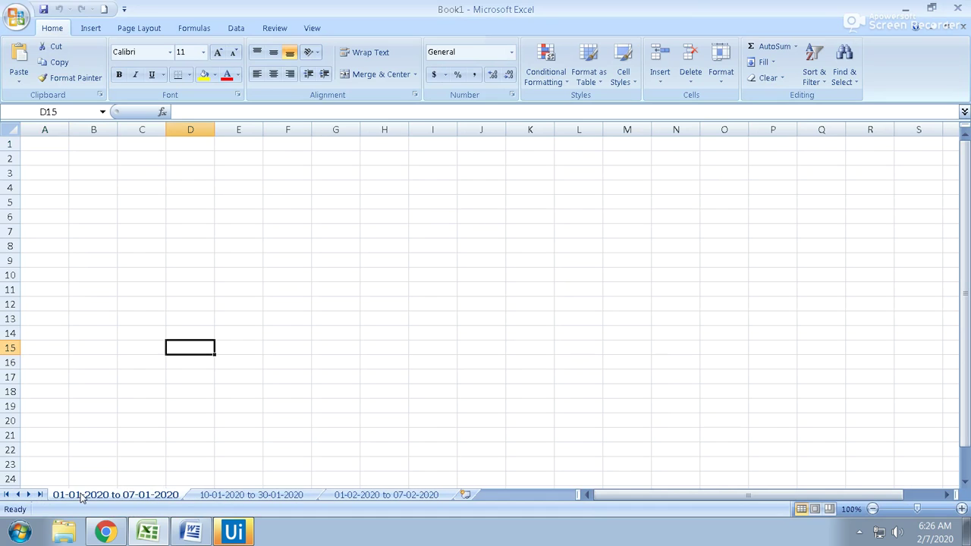
pyautogui.doubleClick(156, 494)
pyautogui.hotkey('ctrl', 'c')
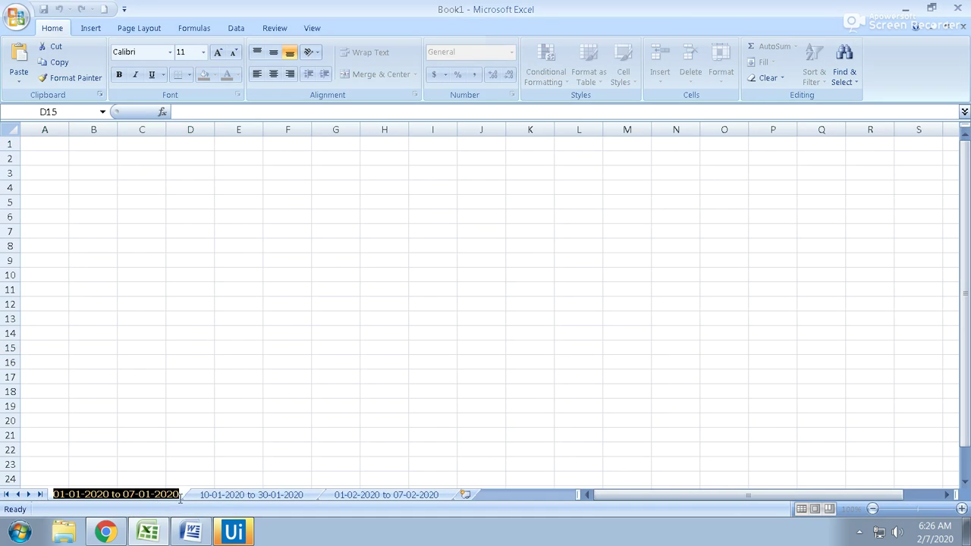
pyautogui.click(159, 497)
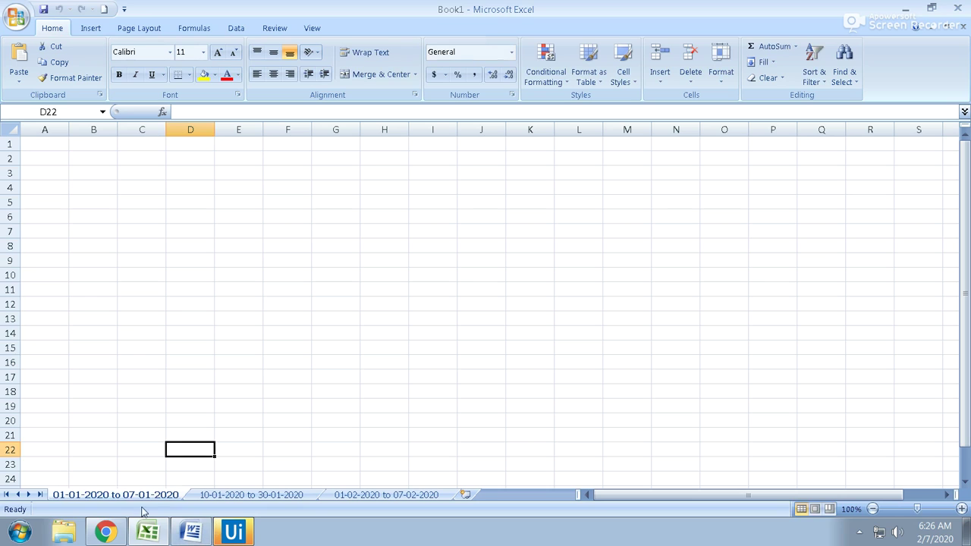
# Step: Open a new Notepad document and paste the copied sheet name into it
pyautogui.press('super')
pyautogui.click(78, 253)
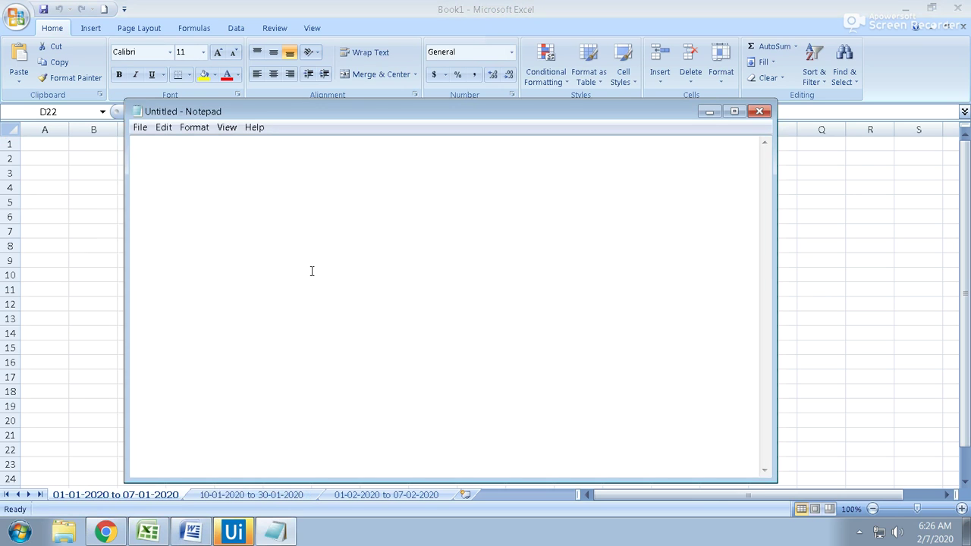
pyautogui.hotkey('ctrl', 'v')
pyautogui.hotkey('alt', 'Tab')
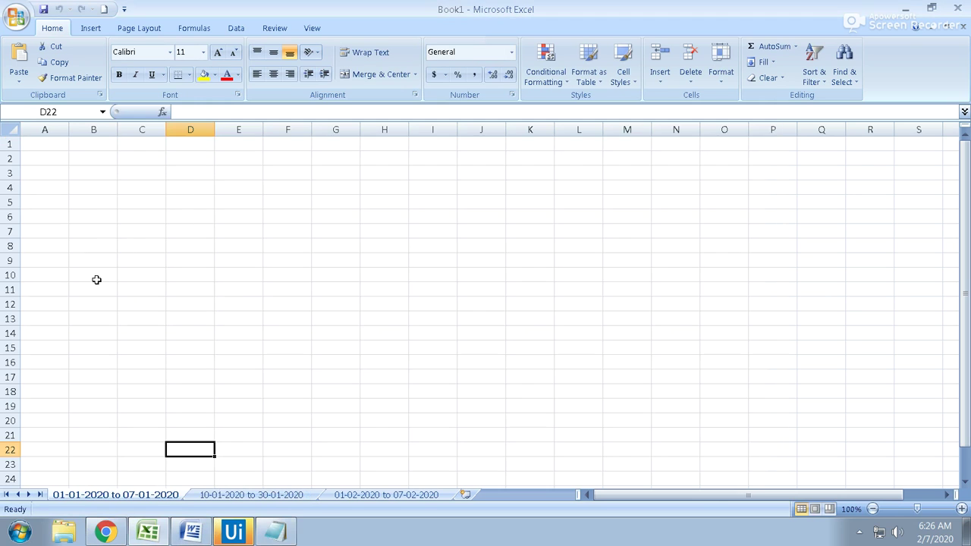
pyautogui.click(254, 497)
pyautogui.click(339, 497)
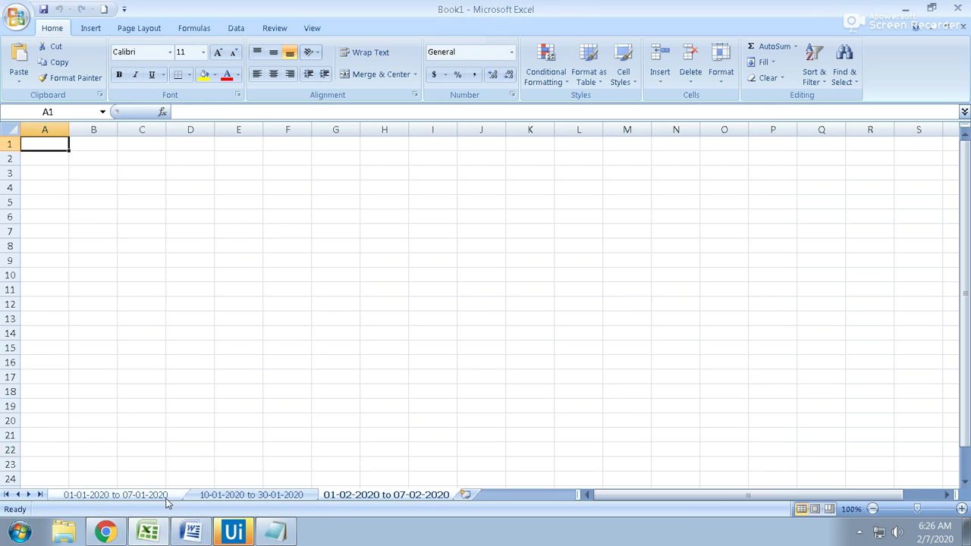
# Step: In Notepad, split the date range into two lines reading "From : 01-01-2020" and "To: 07-01-2020"
pyautogui.click(275, 533)
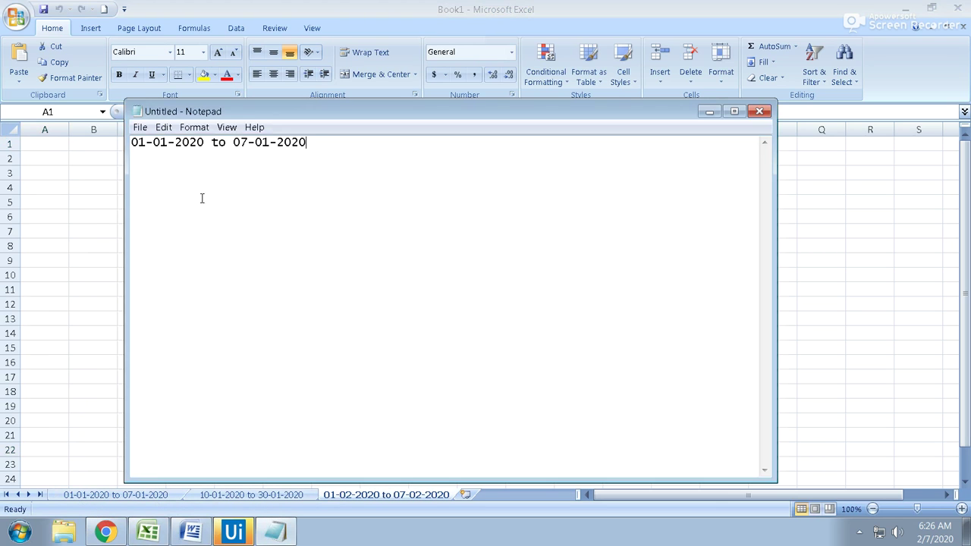
pyautogui.doubleClick(217, 143)
pyautogui.press('Return')
pyautogui.press('Delete')
pyautogui.press('Up')
pyautogui.write('From ')
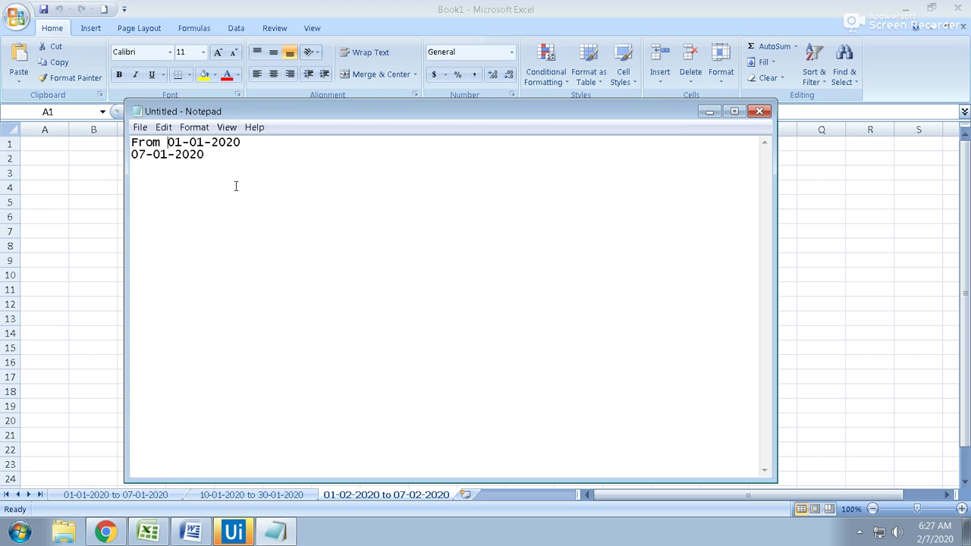
pyautogui.write(': 01-01-2020 ')
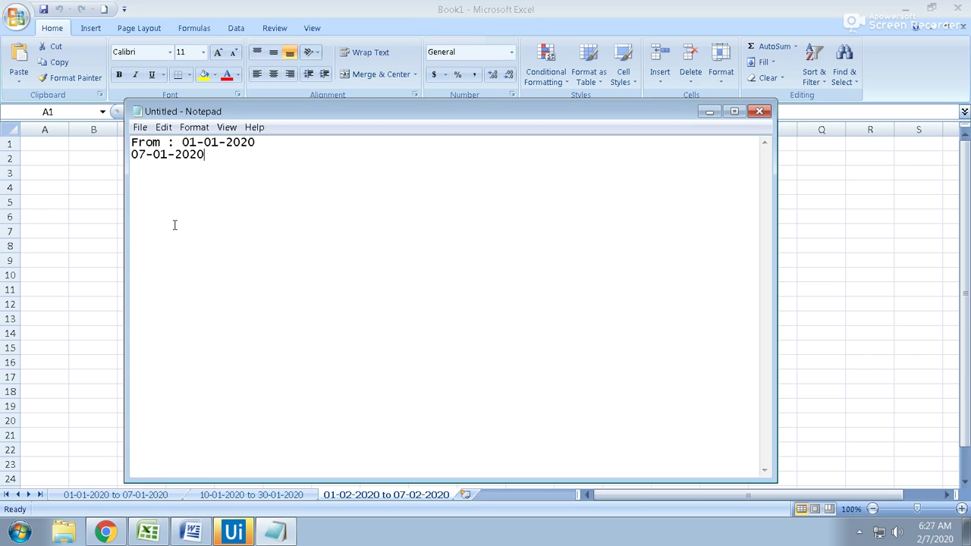
pyautogui.write('To:')
# Step: Copy the From date 01-01-2020 from Notepad into the start date of the judgment search in the browser
pyautogui.click(907, 8)
pyautogui.moveTo(266, 143); pyautogui.dragTo(180, 143)
pyautogui.hotkey('ctrl', 'c')
pyautogui.click(679, 72)
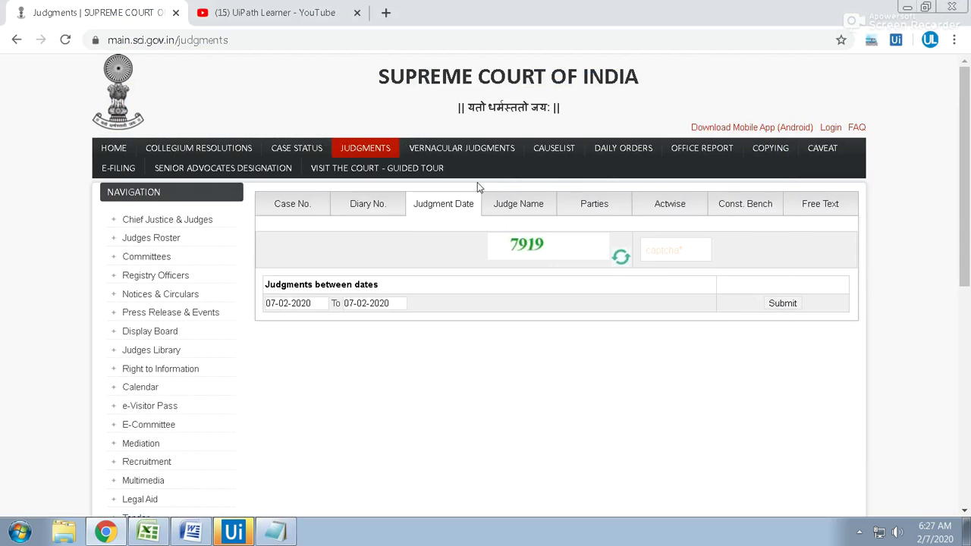
pyautogui.click(318, 305)
pyautogui.hotkey('ctrl', 'v')
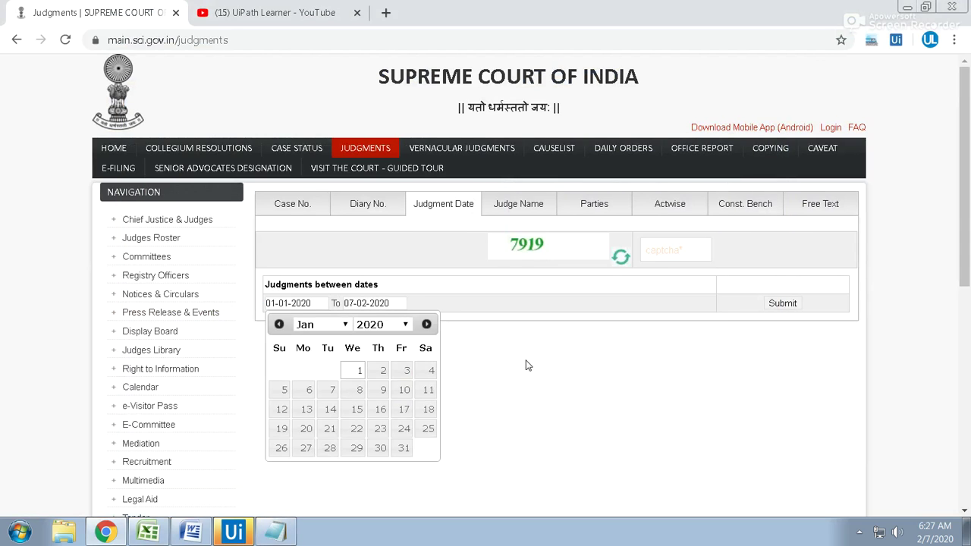
pyautogui.click(524, 364)
# Step: Copy the To date 07-01-2020 from Notepad into the end date of the judgment search in the browser
pyautogui.click(276, 531)
pyautogui.moveTo(161, 156); pyautogui.dragTo(232, 157)
pyautogui.hotkey('ctrl', 'c')
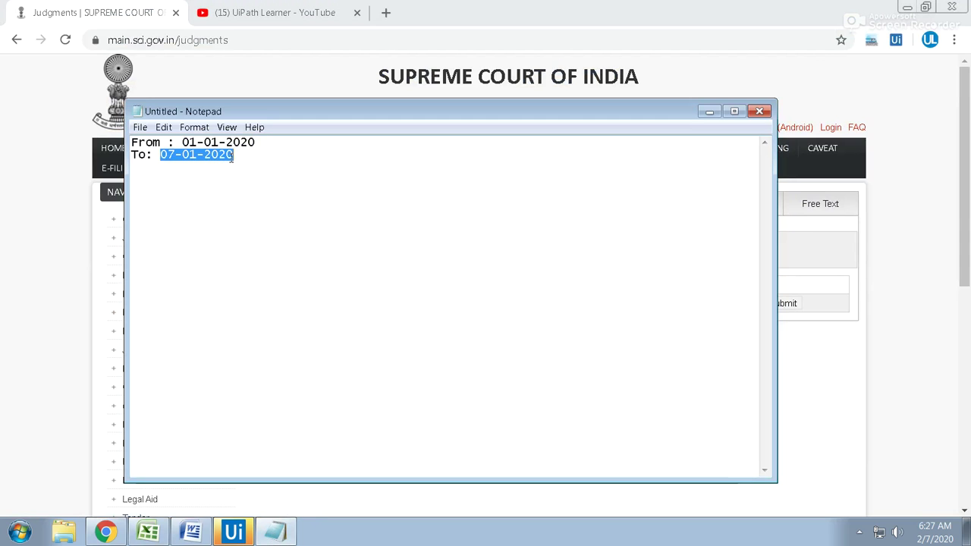
pyautogui.click(823, 374)
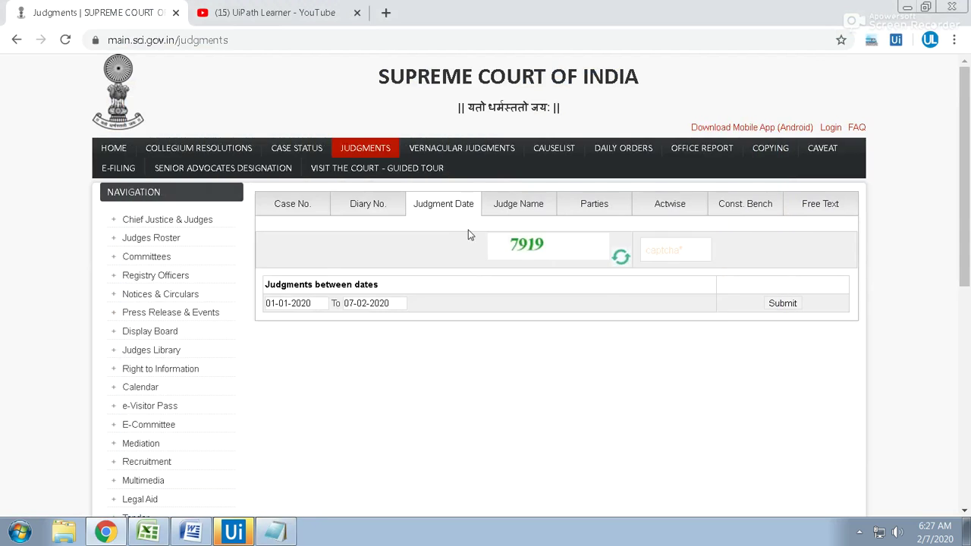
pyautogui.click(396, 303)
pyautogui.hotkey('ctrl', 'v')
pyautogui.click(601, 374)
# Step: Enter the captcha code shown on the page and submit the judgment date search
pyautogui.click(687, 249)
pyautogui.write('afasdd')
pyautogui.moveTo(687, 255); pyautogui.dragTo(630, 256)
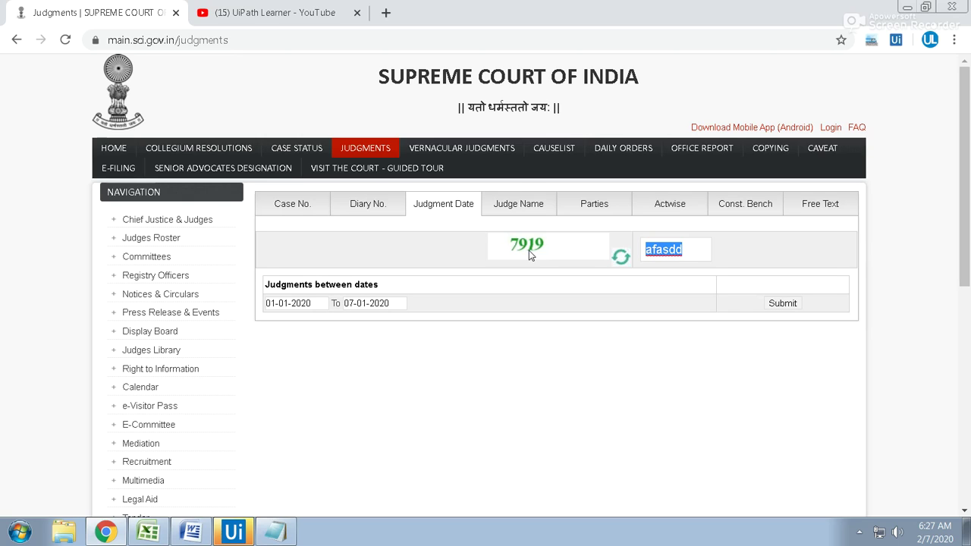
pyautogui.moveTo(690, 261); pyautogui.dragTo(591, 260)
pyautogui.click(777, 307)
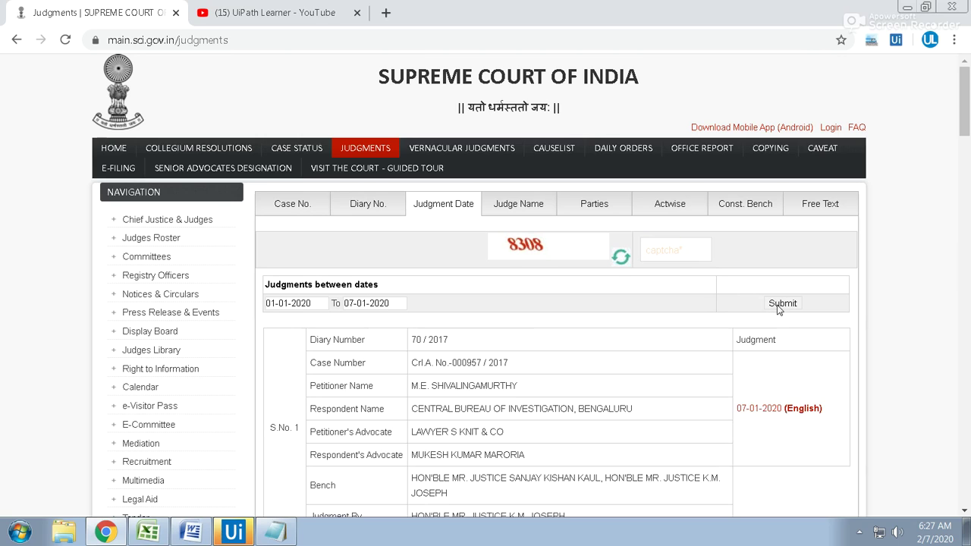
# Step: Copy the label "Diary Number" from the first judgment in the results into cell A1 of the Excel sheet "01-02-2020 to 07-02-2020"
pyautogui.scroll(-3, 622, 317)
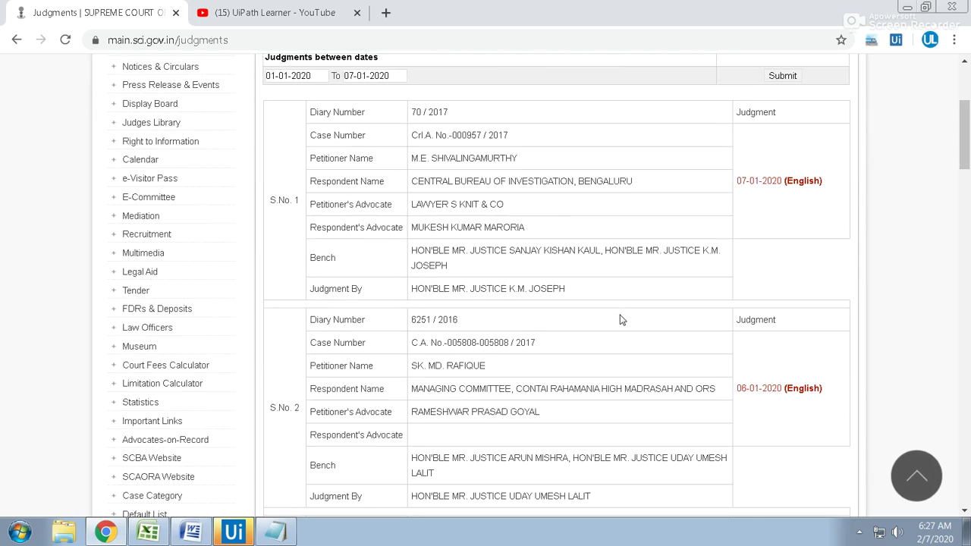
pyautogui.scroll(-10, 371, 210)
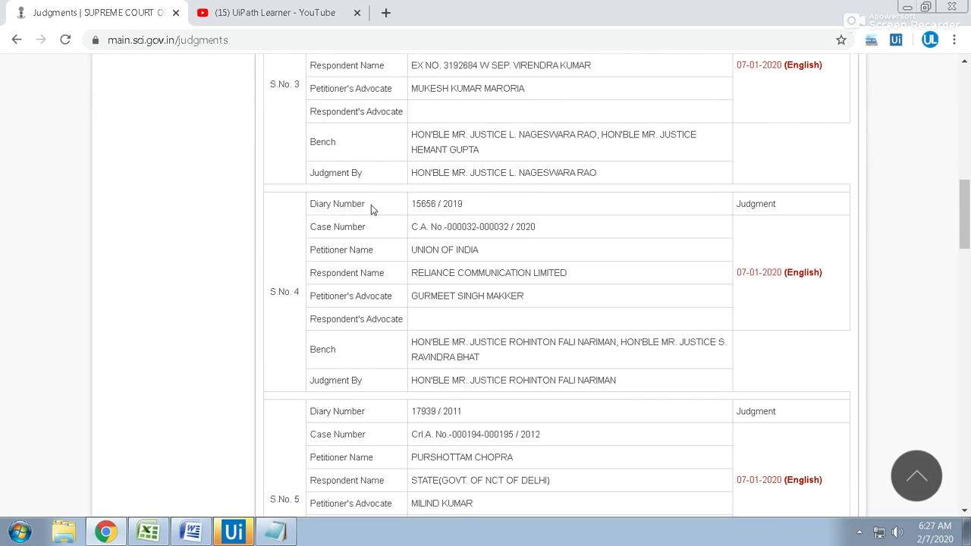
pyautogui.scroll(-15, 370, 210)
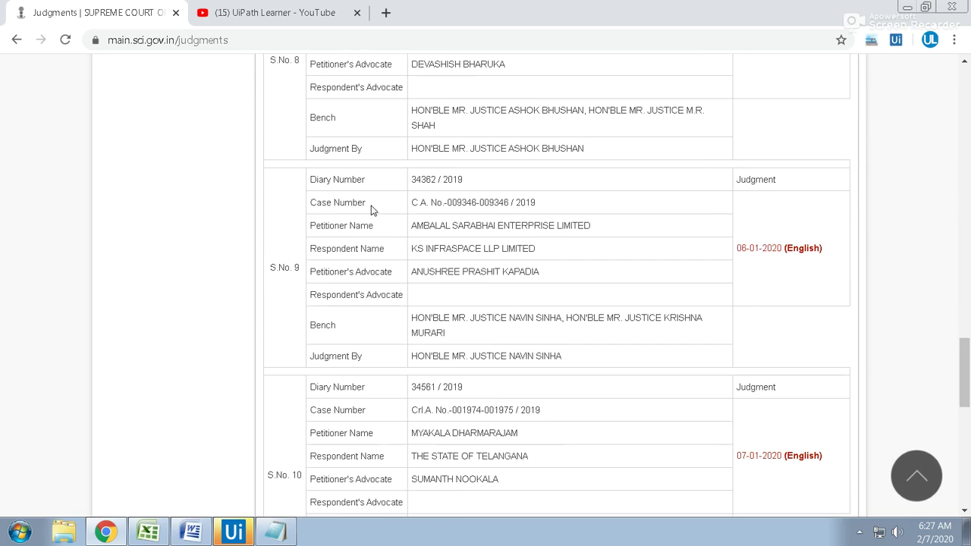
pyautogui.scroll(-2, 371, 210)
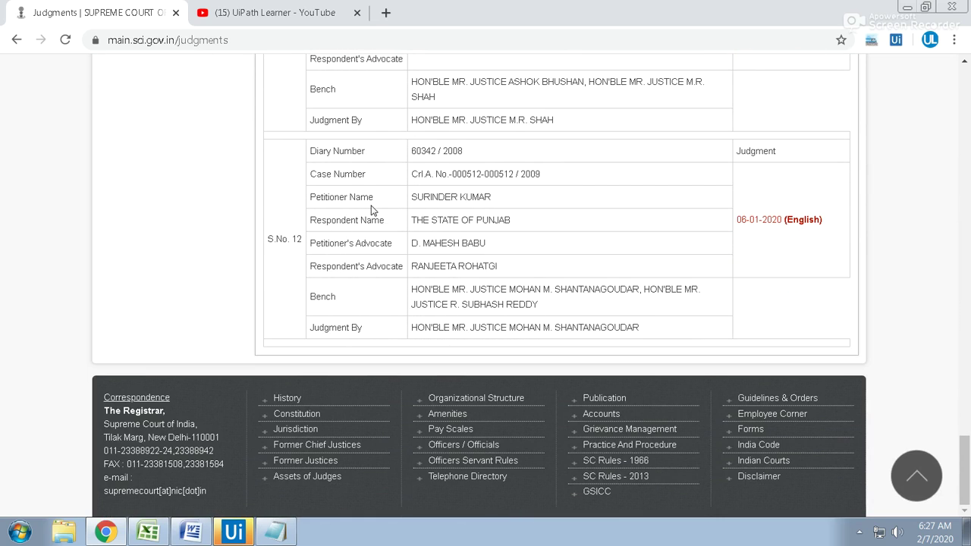
pyautogui.scroll(20, 371, 210)
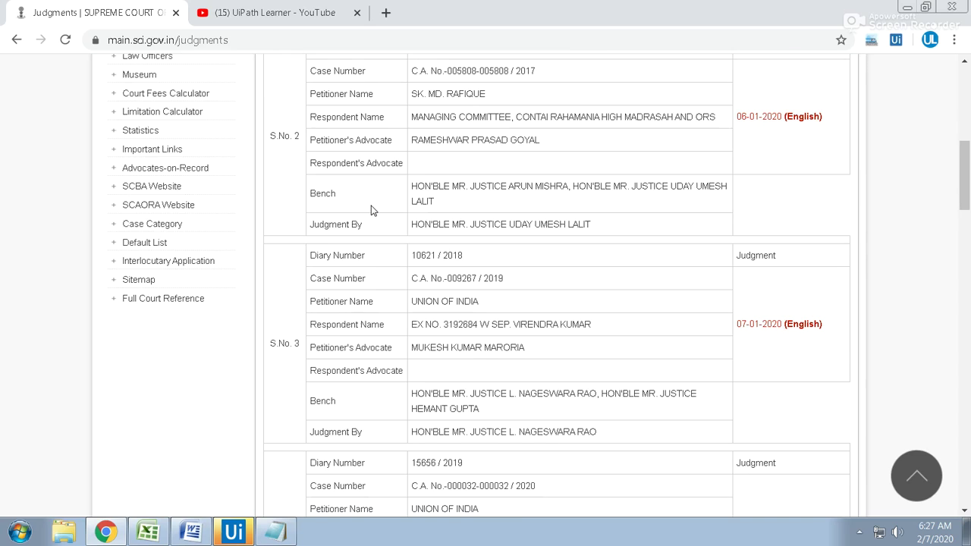
pyautogui.moveTo(371, 218); pyautogui.dragTo(319, 219)
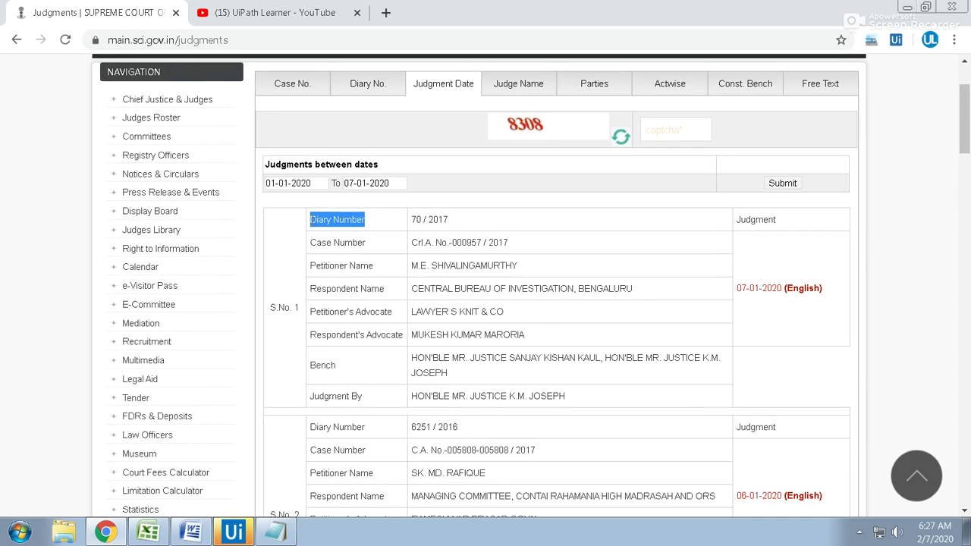
pyautogui.click(148, 531)
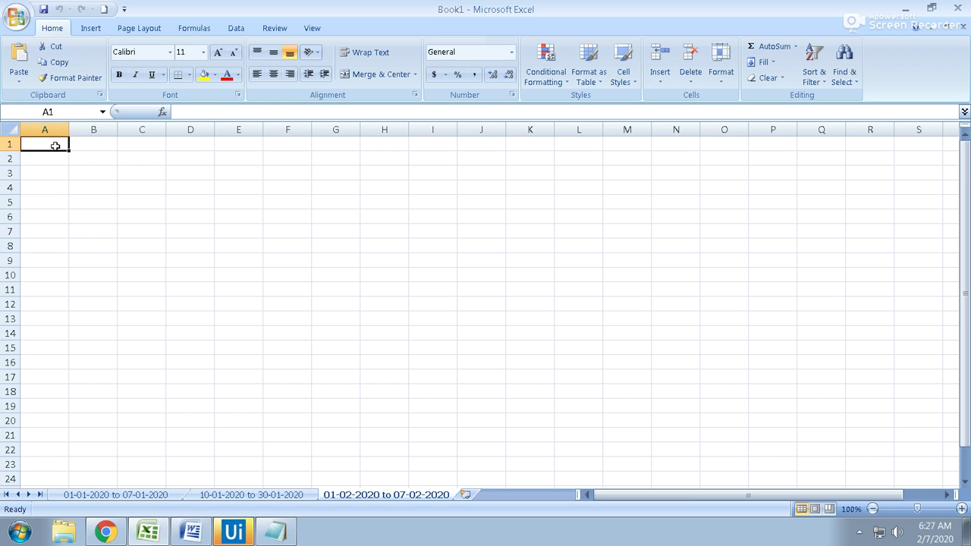
pyautogui.write('Diary Number')
# Step: Copy the label "Case Number" from the first judgment in the browser into cell B1 of the Excel sheet
pyautogui.click(147, 531)
pyautogui.moveTo(379, 243); pyautogui.dragTo(308, 245)
pyautogui.hotkey('ctrl', 'c')
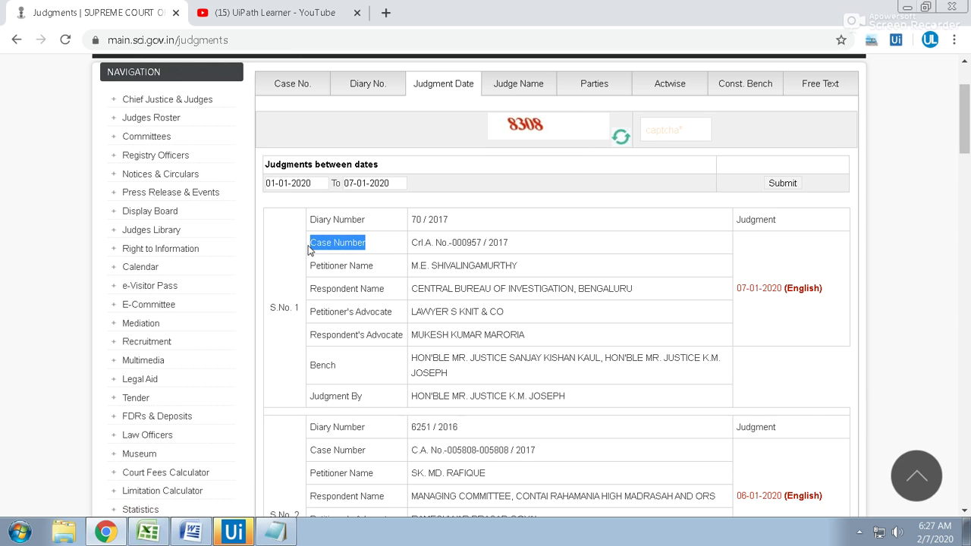
pyautogui.click(150, 532)
pyautogui.click(113, 147)
pyautogui.hotkey('ctrl', 'v')
# Step: Copy the label "Petitioner Name" from the first judgment in the browser into cell C1 of the Excel sheet
pyautogui.click(155, 532)
pyautogui.moveTo(388, 267); pyautogui.dragTo(307, 267)
pyautogui.hotkey('ctrl', 'c')
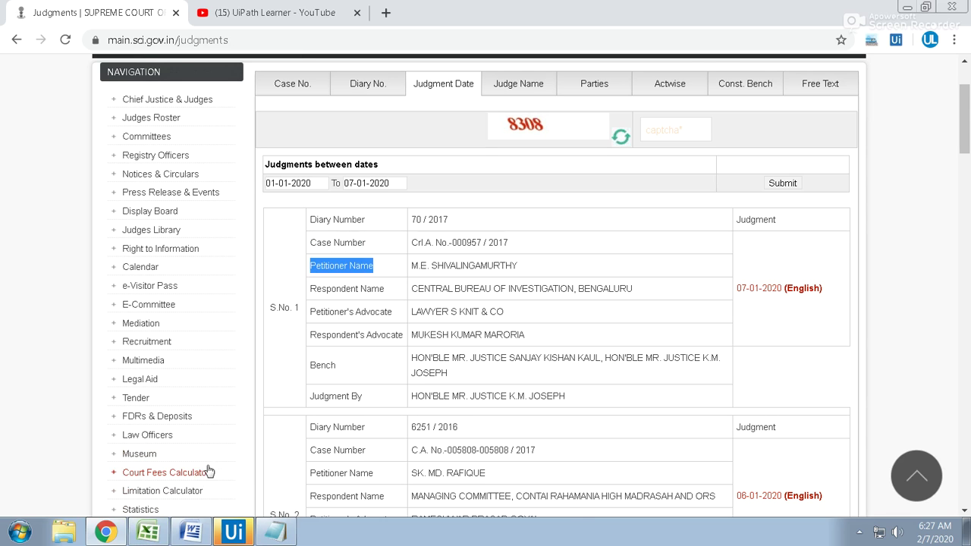
pyautogui.click(149, 532)
pyautogui.click(143, 145)
pyautogui.hotkey('ctrl', 'v')
# Step: Copy the label "Respondent Name" from the first judgment in the browser into cell D1 of the Excel sheet
pyautogui.click(155, 533)
pyautogui.moveTo(388, 289); pyautogui.dragTo(309, 289)
pyautogui.hotkey('ctrl', 'c')
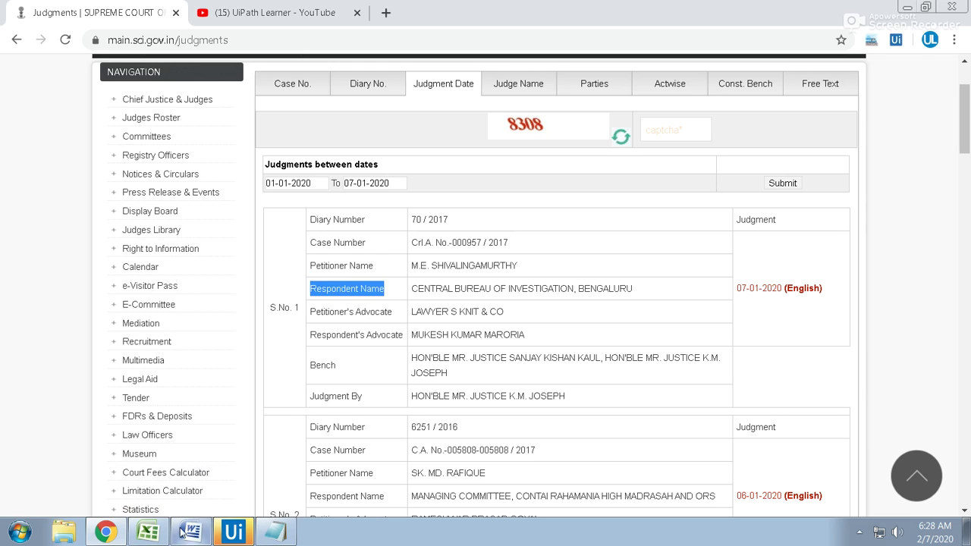
pyautogui.click(149, 533)
pyautogui.click(191, 145)
pyautogui.hotkey('ctrl', 'v')
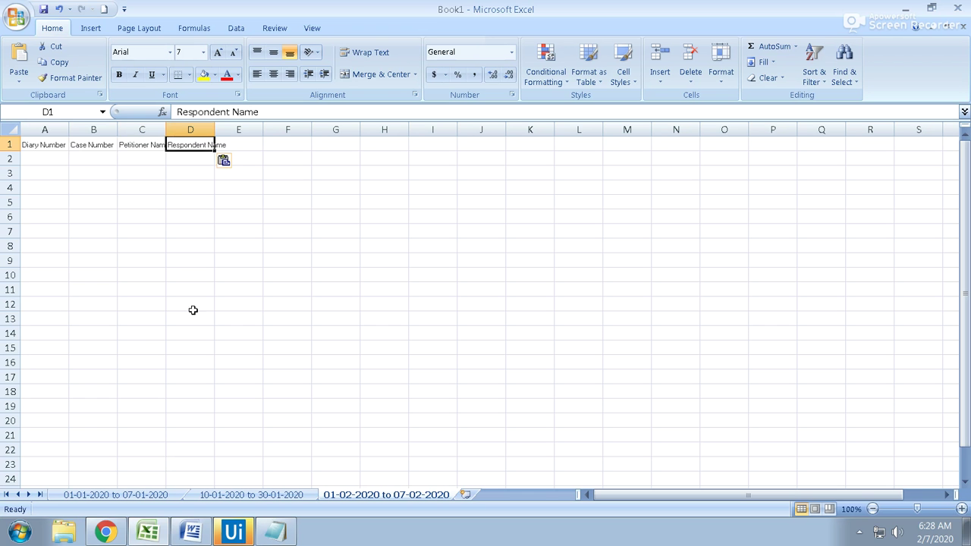
# Step: Copy the label "Petitioner's Advocate" from the first judgment in the browser into cell E1 of the Excel sheet
pyautogui.click(150, 532)
pyautogui.moveTo(396, 312); pyautogui.dragTo(311, 307)
pyautogui.hotkey('ctrl', 'c')
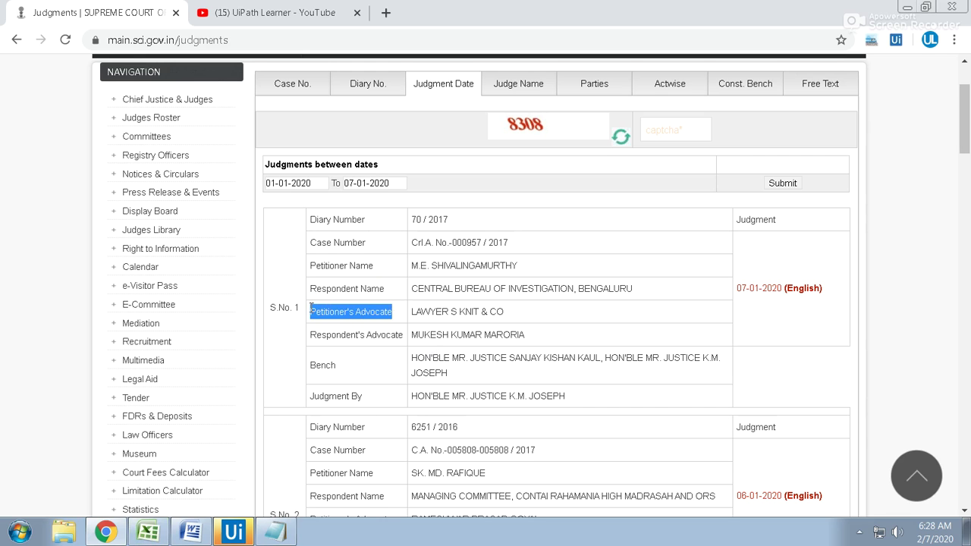
pyautogui.click(150, 533)
pyautogui.click(240, 145)
pyautogui.hotkey('ctrl', 'v')
# Step: Copy the label "Respondent's Advocate" from the first judgment in the browser into cell F1 of the Excel sheet
pyautogui.click(149, 532)
pyautogui.moveTo(403, 343); pyautogui.dragTo(299, 341)
pyautogui.click(371, 355)
pyautogui.moveTo(402, 338); pyautogui.dragTo(331, 334)
pyautogui.click(380, 334)
pyautogui.moveTo(403, 339); pyautogui.dragTo(311, 335)
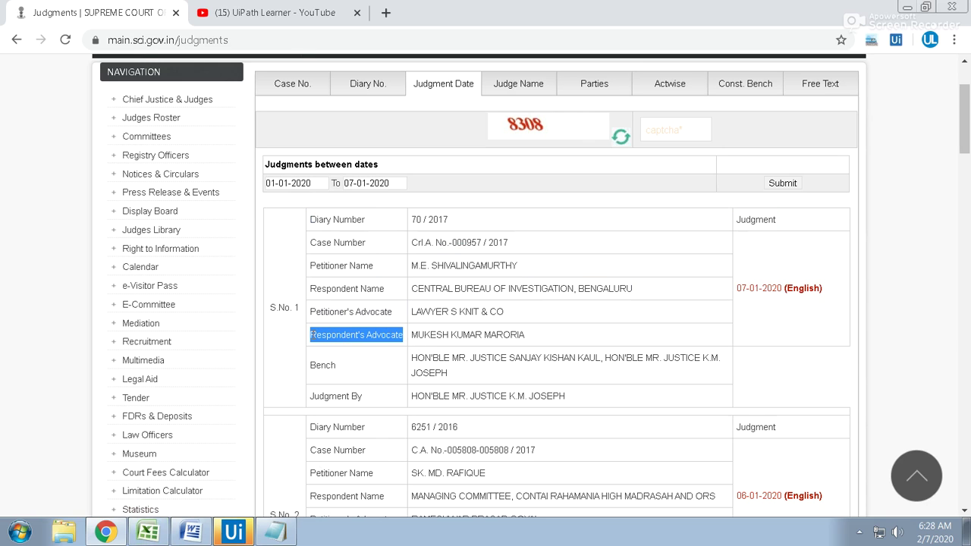
pyautogui.hotkey('ctrl', 'c')
pyautogui.click(148, 532)
pyautogui.click(287, 144)
pyautogui.hotkey('ctrl', 'v')
# Step: Open the recent project BlankProcess7 in UiPath Studio and return to the Excel workbook
pyautogui.click(232, 531)
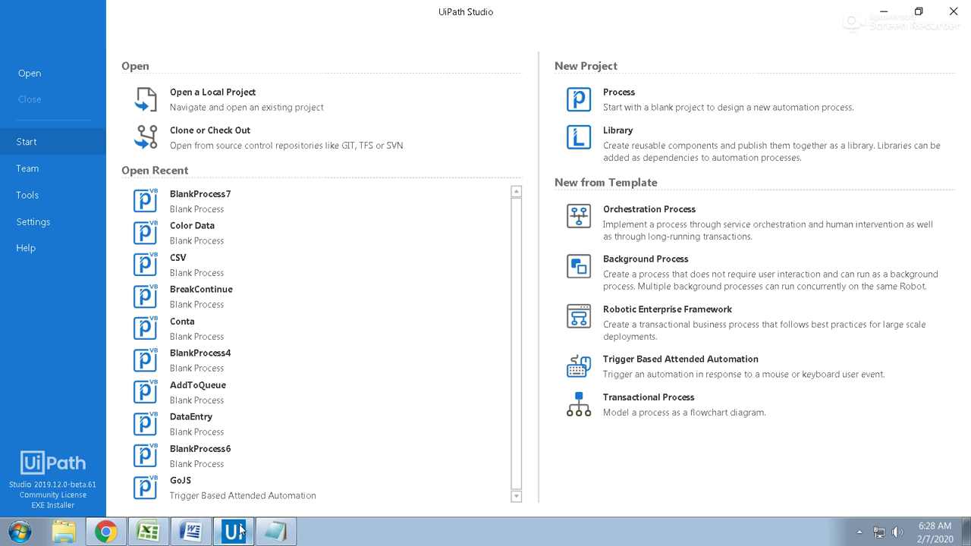
pyautogui.click(251, 206)
pyautogui.hotkey('alt', 'Tab')
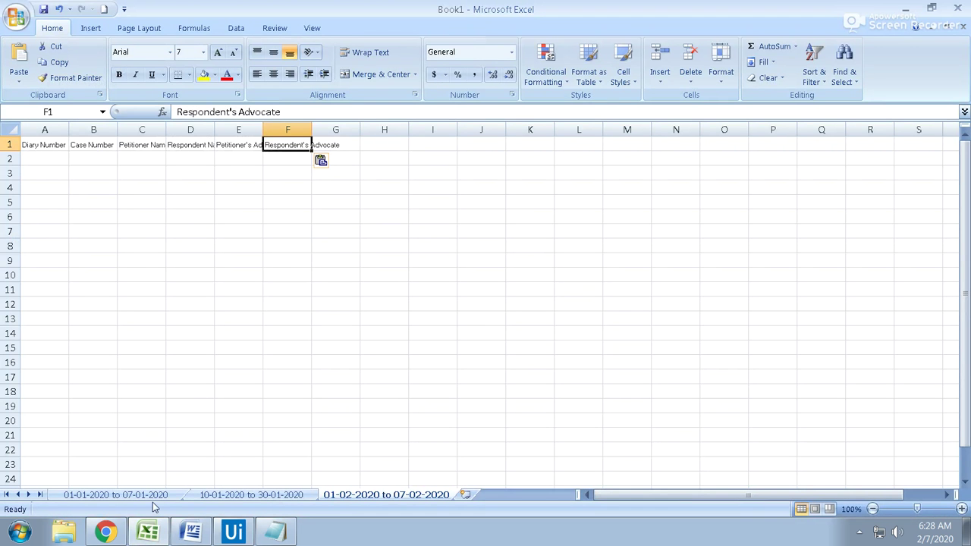
# Step: Copy the label "Bench" from the first judgment in the browser into cell G1 of the Excel sheet
pyautogui.click(110, 532)
pyautogui.moveTo(346, 371); pyautogui.dragTo(308, 365)
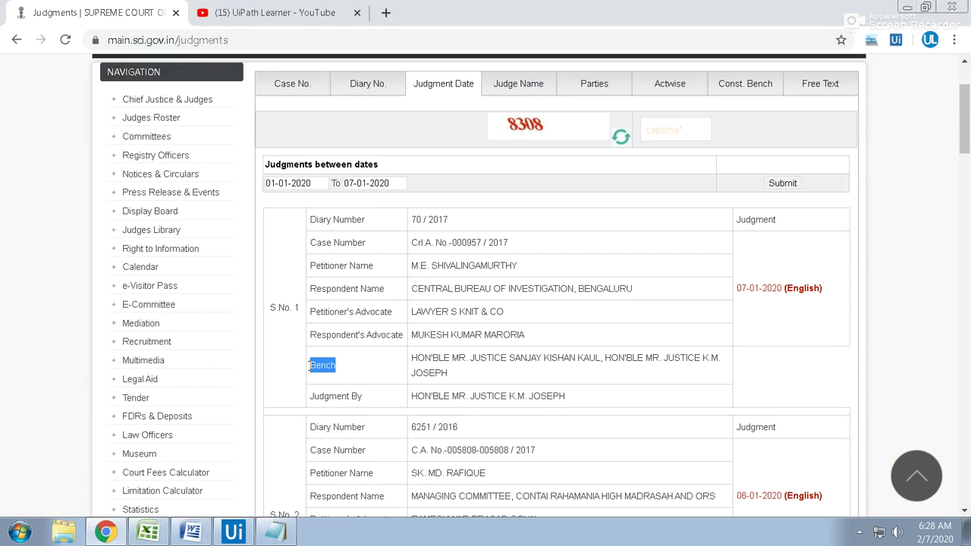
pyautogui.click(148, 532)
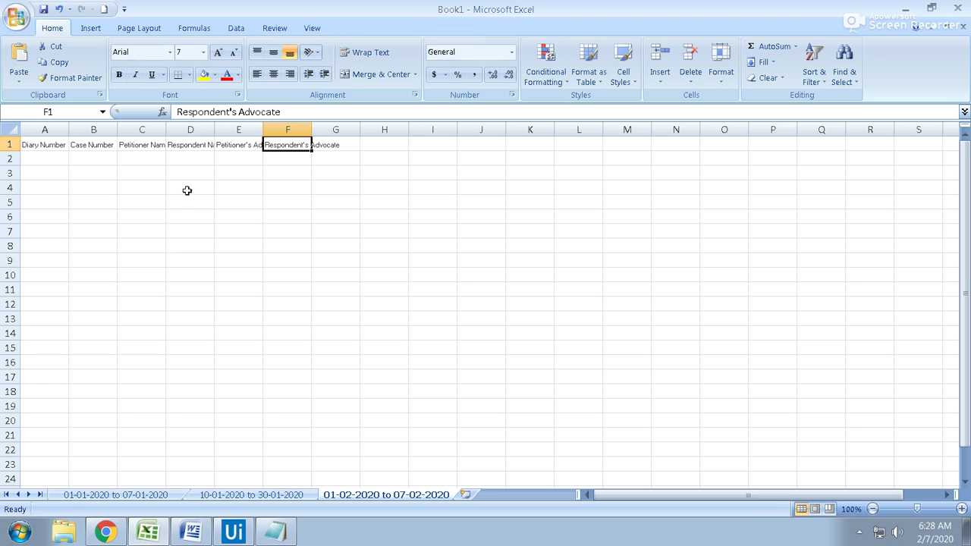
pyautogui.click(328, 145)
pyautogui.hotkey('ctrl', 'v')
# Step: Copy the label "Judgment By" from the first judgment in the browser into cell H1 of the Excel sheet
pyautogui.hotkey('alt', 'Tab')
pyautogui.moveTo(371, 404); pyautogui.dragTo(309, 398)
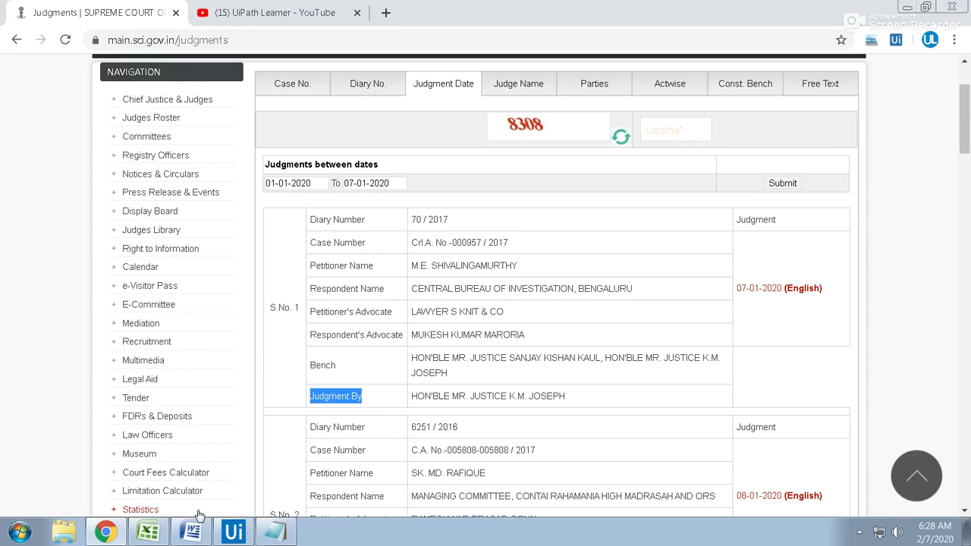
pyautogui.click(141, 533)
pyautogui.write('Judgment By')
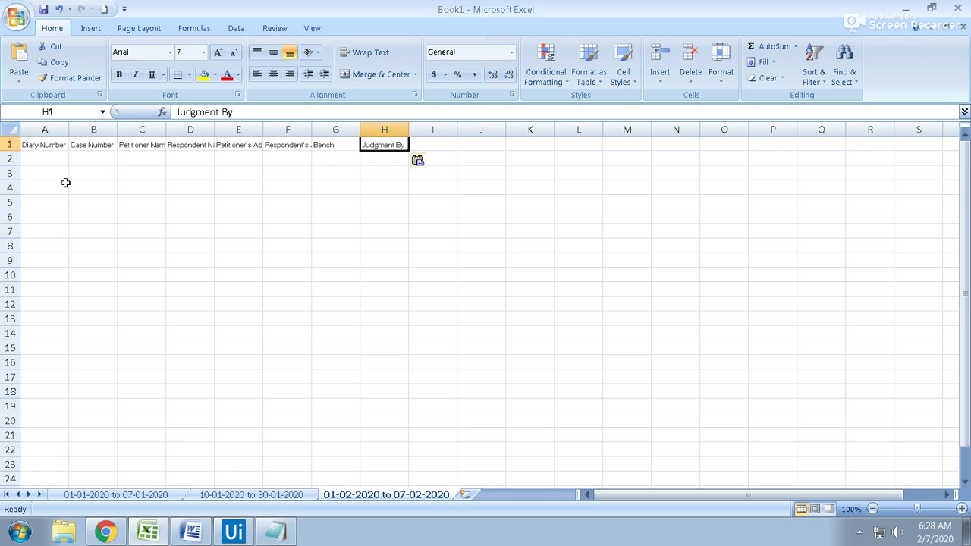
# Step: Apply the format of an empty cell to the whole sheet, autofit all columns and select the header row A1:H1
pyautogui.click(45, 158)
pyautogui.click(76, 77)
pyautogui.click(6, 132)
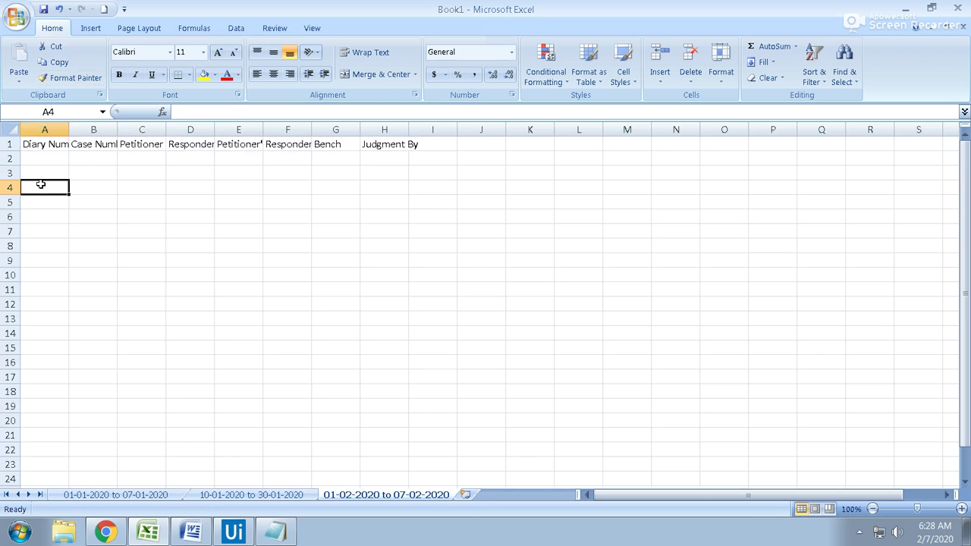
pyautogui.click(6, 132)
pyautogui.doubleClick(69, 129)
pyautogui.moveTo(74, 145); pyautogui.dragTo(583, 143)
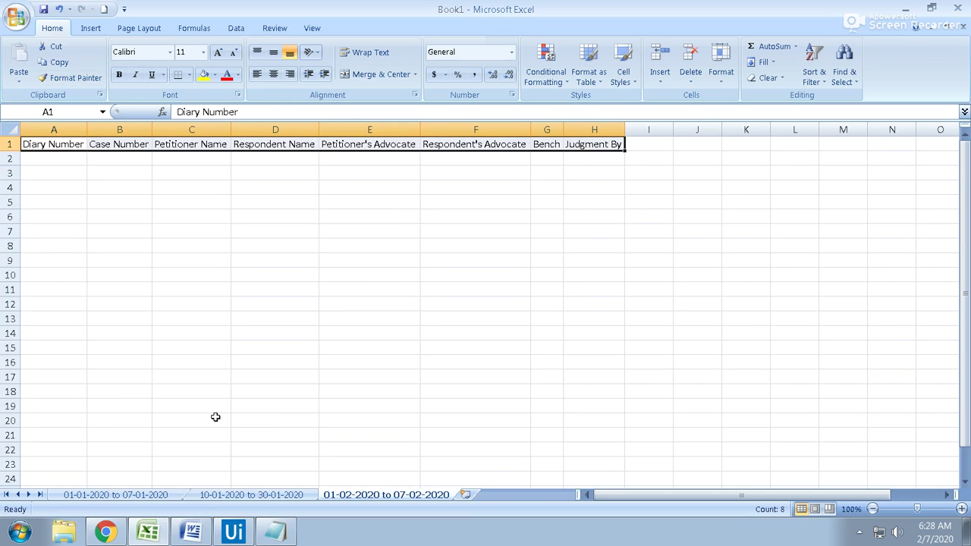
# Step: Copy the first judgment's diary number 70 / 2017 from the browser into cell A2 of the Excel sheet
pyautogui.click(106, 531)
pyautogui.moveTo(411, 220); pyautogui.dragTo(447, 220)
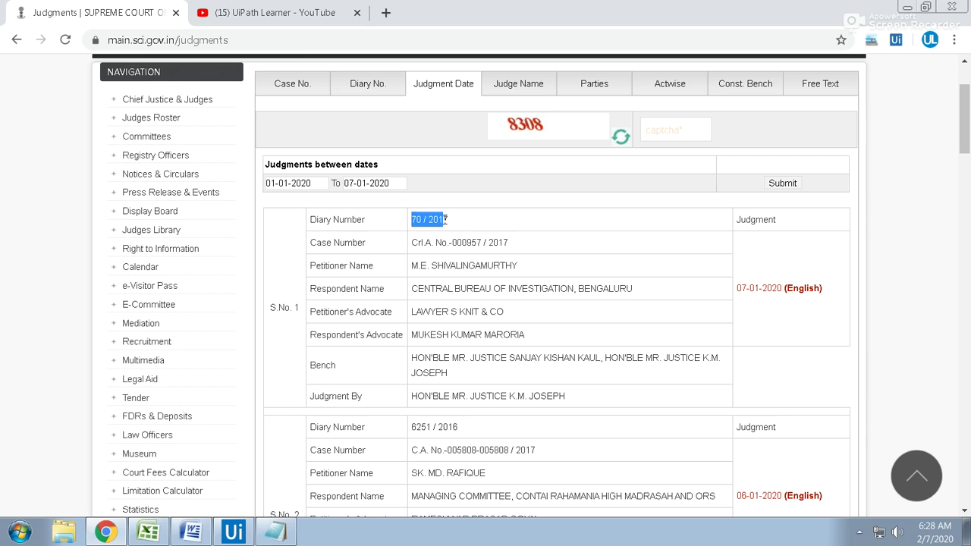
pyautogui.click(148, 532)
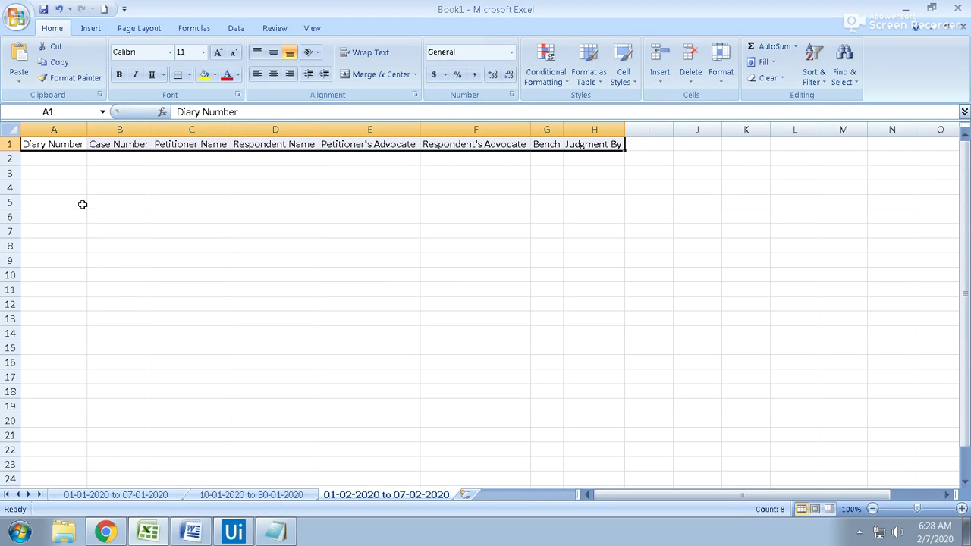
pyautogui.click(79, 161)
pyautogui.hotkey('ctrl', 'v')
# Step: Copy the second judgment's diary number 6251 / 2016 from the browser into cell A3 of the Excel sheet
pyautogui.click(106, 532)
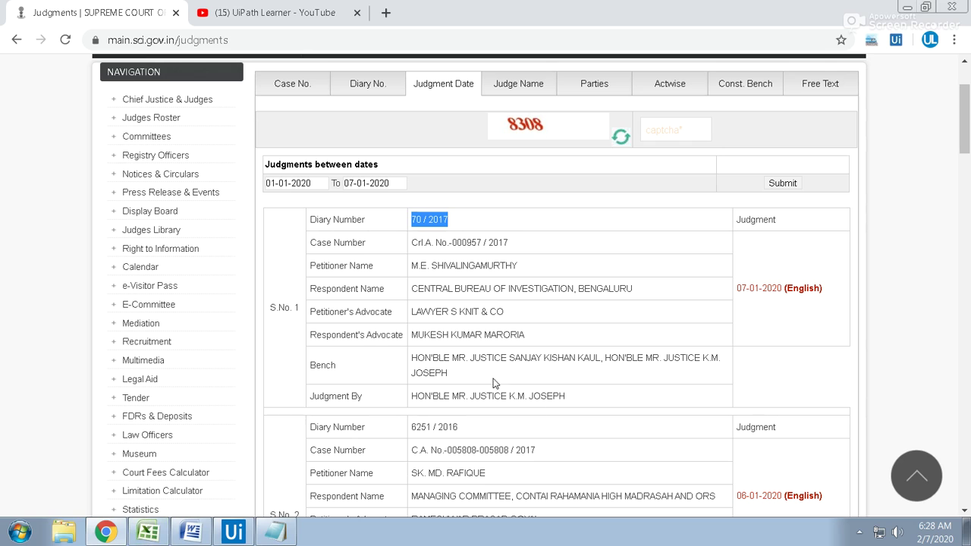
pyautogui.moveTo(411, 427); pyautogui.dragTo(458, 427)
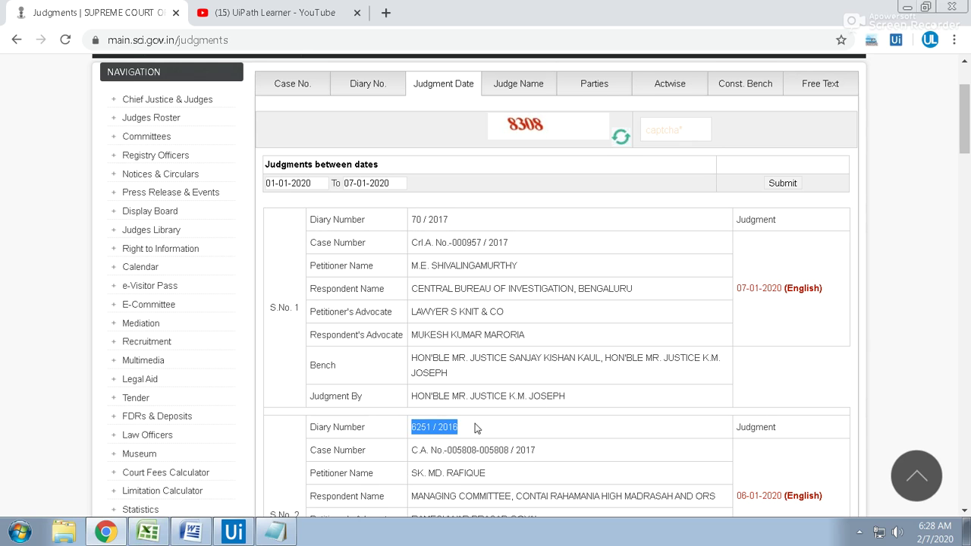
pyautogui.click(148, 532)
pyautogui.click(58, 186)
pyautogui.click(57, 175)
pyautogui.hotkey('ctrl', 'v')
# Step: Review the Diary Number, Case Number and Petitioner Name columns in Excel and the remaining judgments on the results page
pyautogui.click(144, 215)
pyautogui.moveTo(62, 159); pyautogui.dragTo(61, 296)
pyautogui.click(122, 130)
pyautogui.click(173, 130)
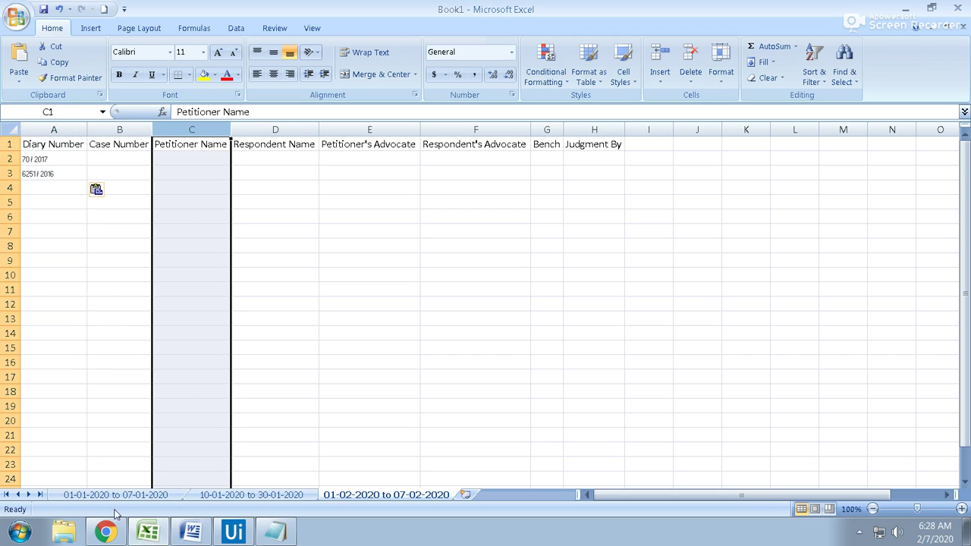
pyautogui.click(105, 531)
pyautogui.scroll(-9, 544, 322)
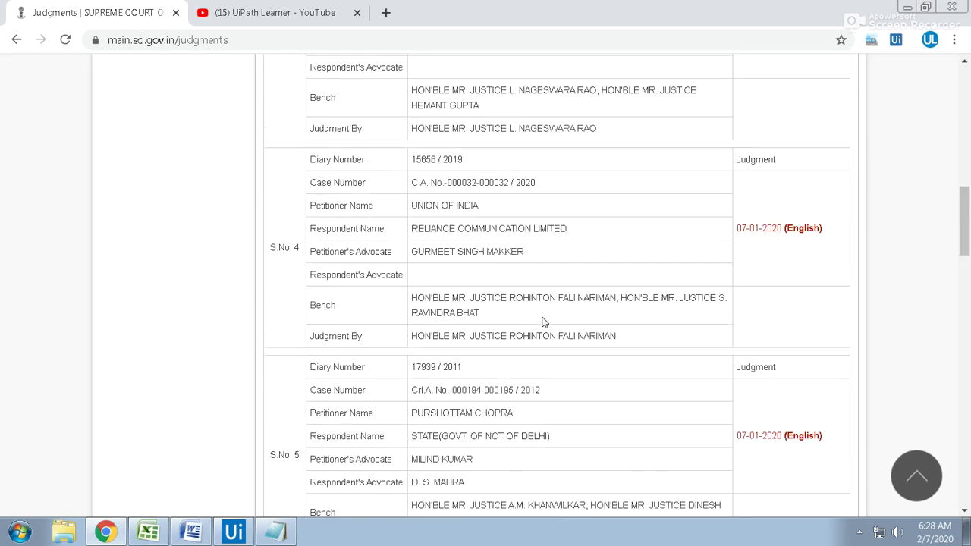
pyautogui.scroll(-5, 543, 322)
pyautogui.scroll(9, 542, 321)
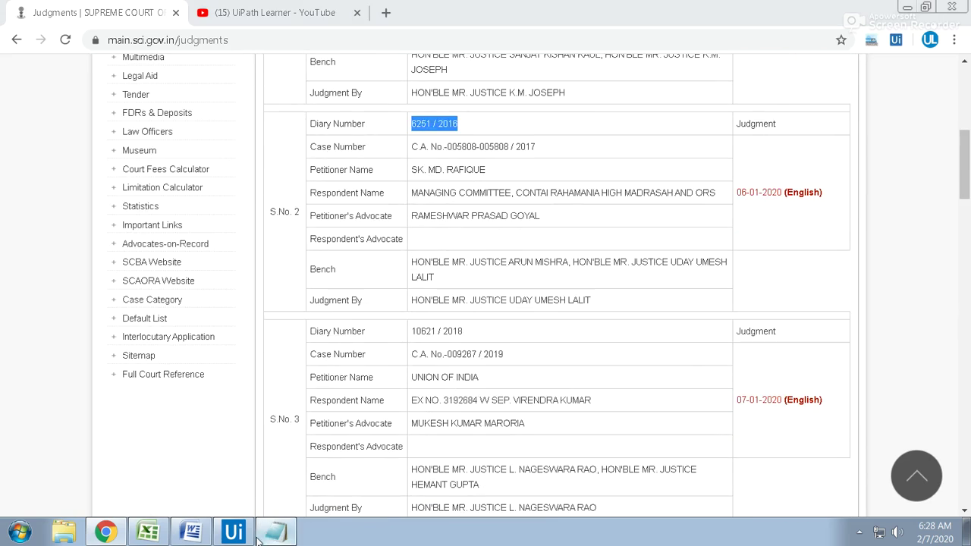
# Step: Switch to UiPath Studio, open the Main workflow of BlankProcess7 and start the Data Scraping wizard
pyautogui.click(266, 533)
pyautogui.click(237, 533)
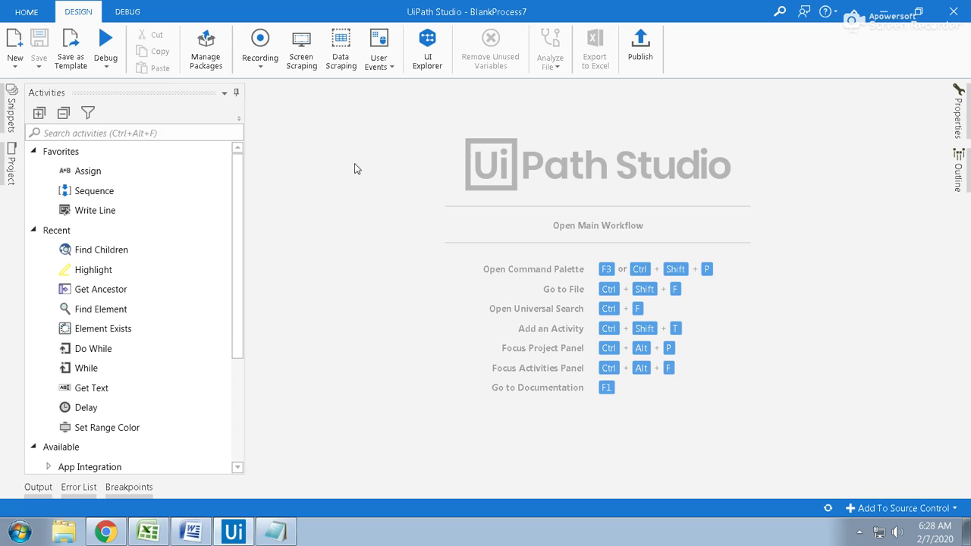
pyautogui.click(12, 168)
pyautogui.click(98, 308)
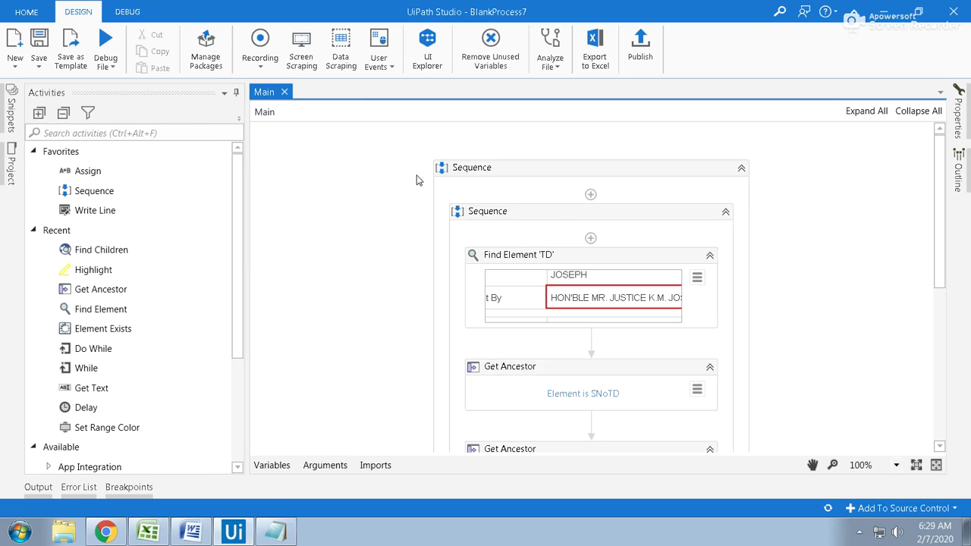
pyautogui.click(341, 60)
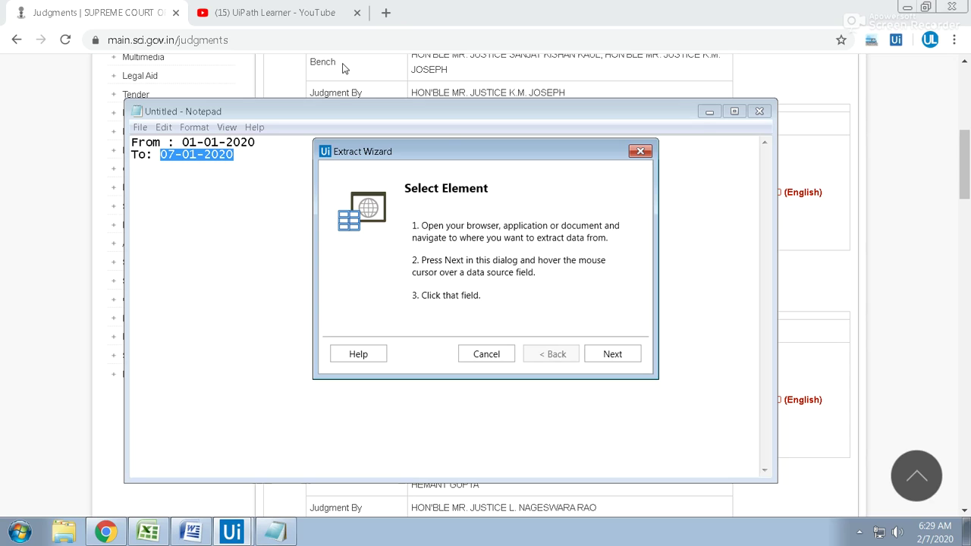
# Step: Minimize the overlapping application windows and bring the Chrome judgments page up behind the Extract Wizard
pyautogui.click(907, 8)
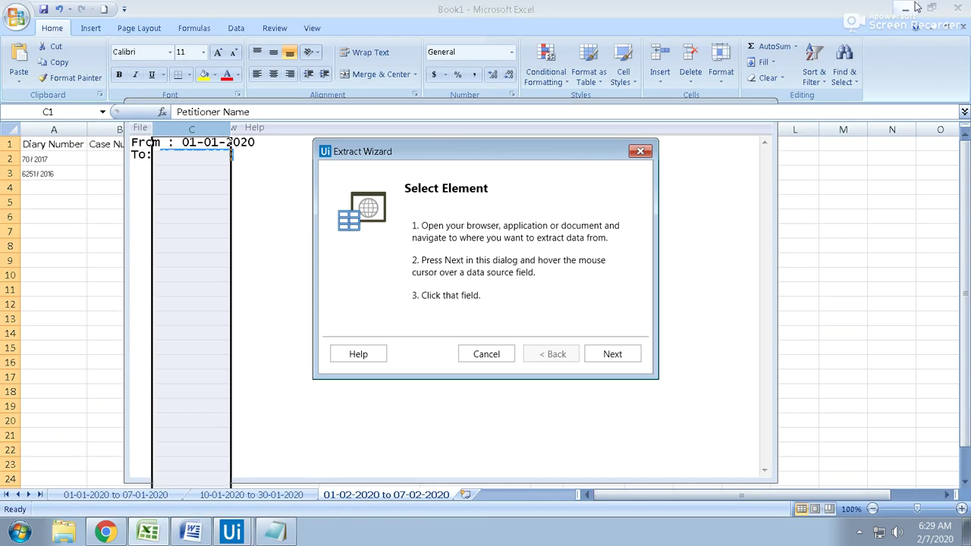
pyautogui.click(915, 6)
pyautogui.click(711, 115)
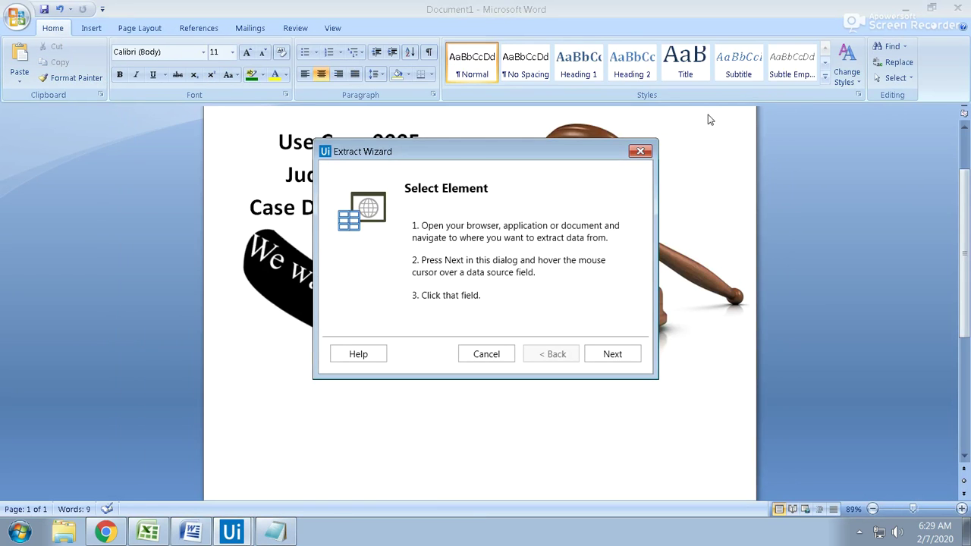
pyautogui.click(907, 8)
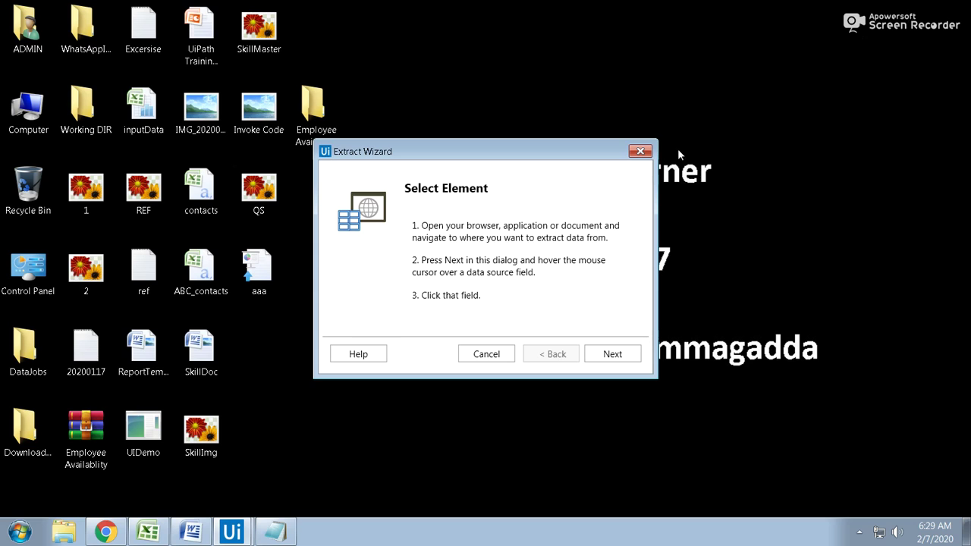
pyautogui.click(126, 535)
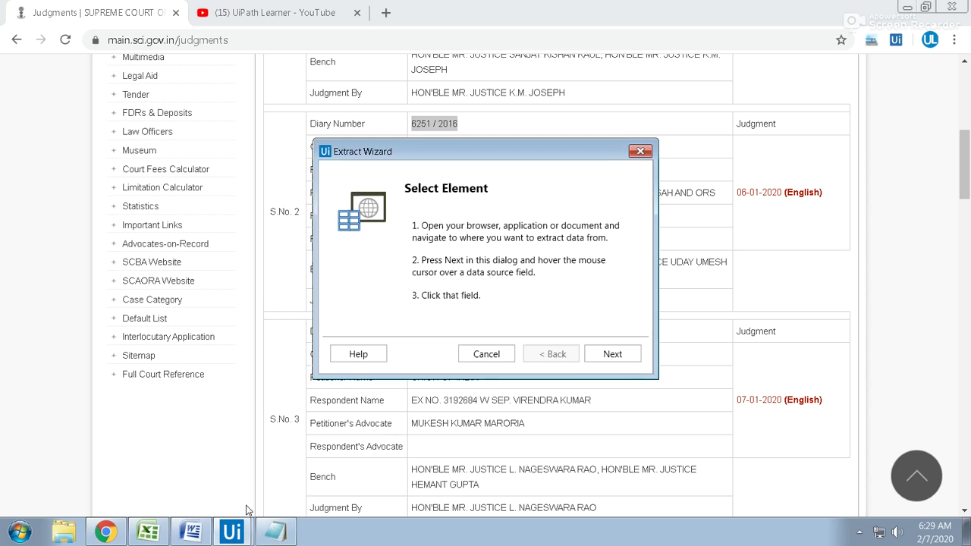
# Step: Indicate a cell in the second judgment as the data source and accept extracting the whole table
pyautogui.click(586, 357)
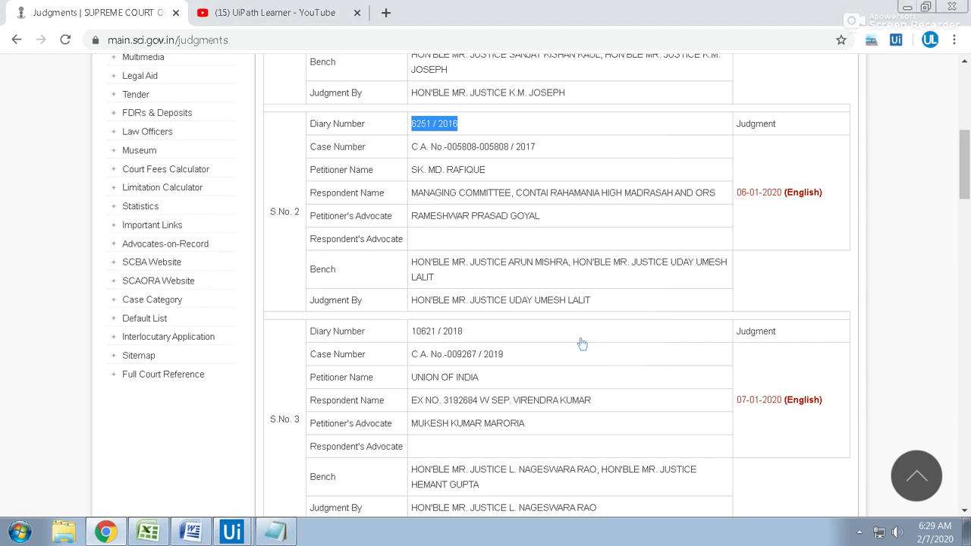
pyautogui.click(507, 135)
pyautogui.click(555, 224)
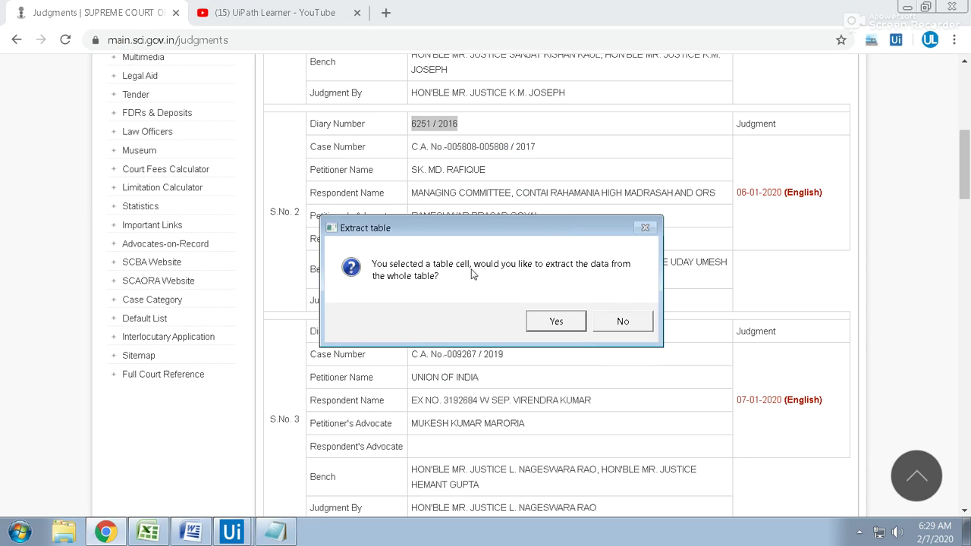
pyautogui.click(559, 321)
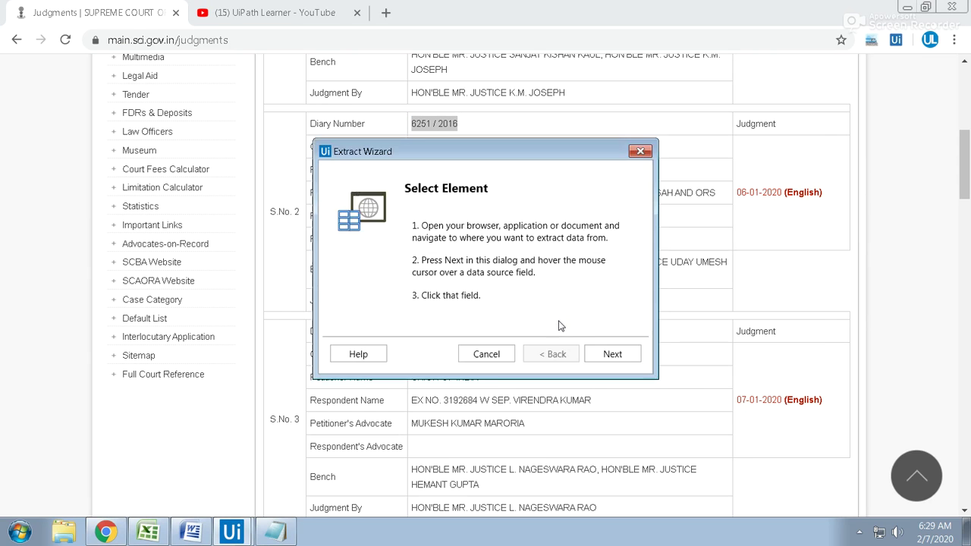
pyautogui.moveTo(529, 157); pyautogui.dragTo(442, 38)
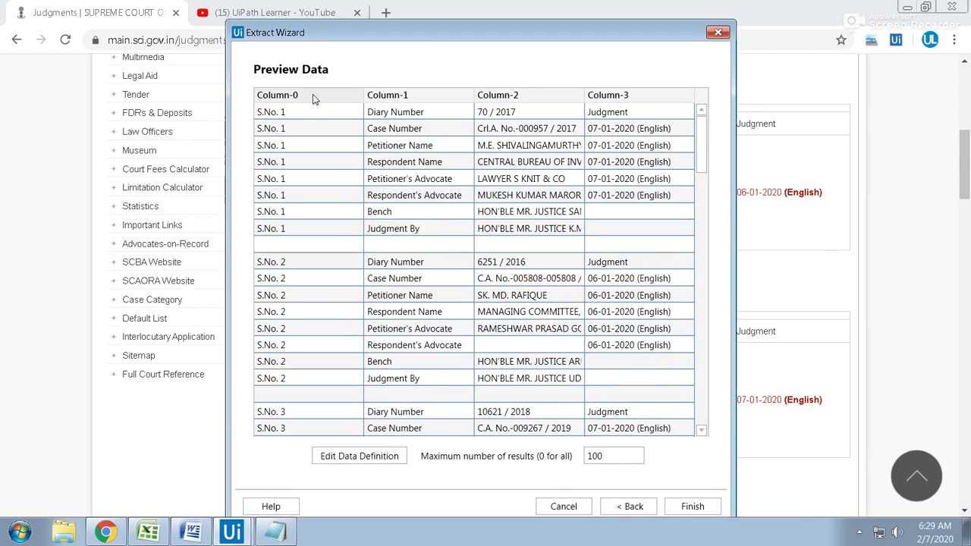
# Step: Examine the preview data by sorting its four columns and looking through the extracted rows
pyautogui.click(314, 97)
pyautogui.click(402, 98)
pyautogui.click(554, 101)
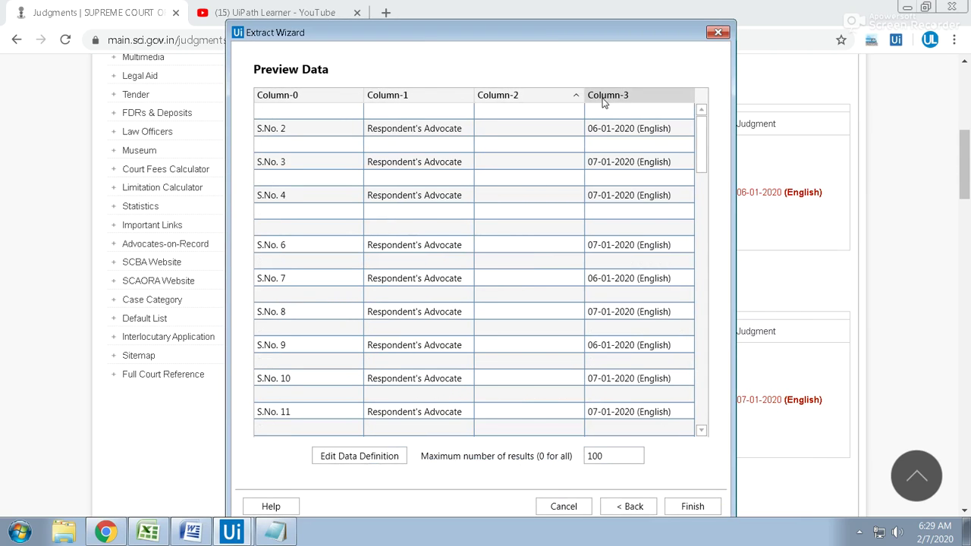
pyautogui.click(602, 99)
pyautogui.moveTo(355, 129); pyautogui.dragTo(514, 385)
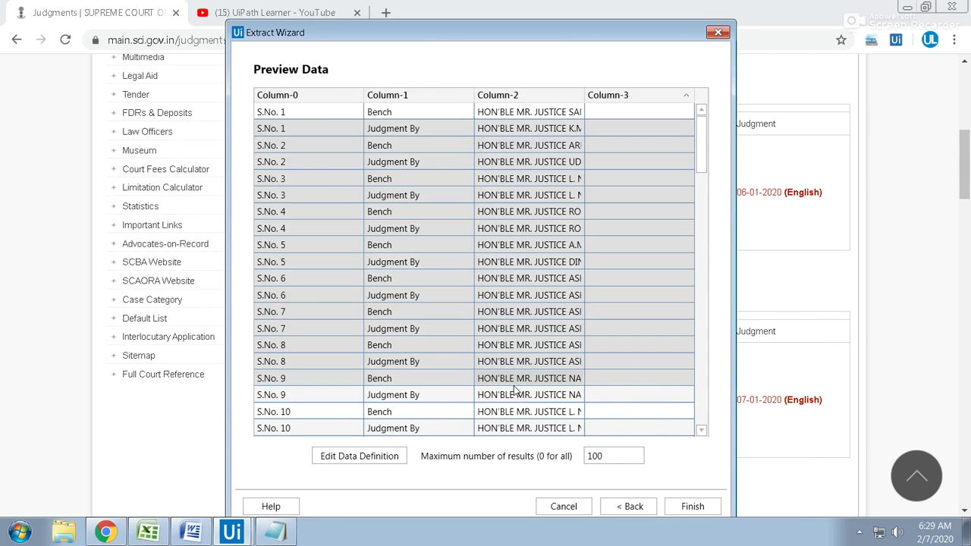
pyautogui.scroll(-14, 514, 385)
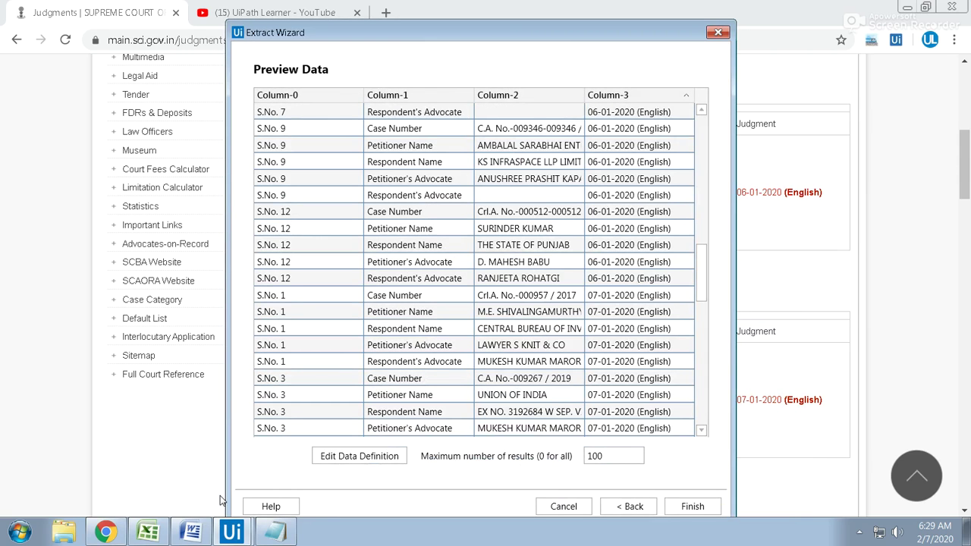
# Step: Switch to Excel to compare the required column layout in A1:H13, and return to the wizard's preview
pyautogui.click(148, 531)
pyautogui.moveTo(56, 144); pyautogui.dragTo(564, 315)
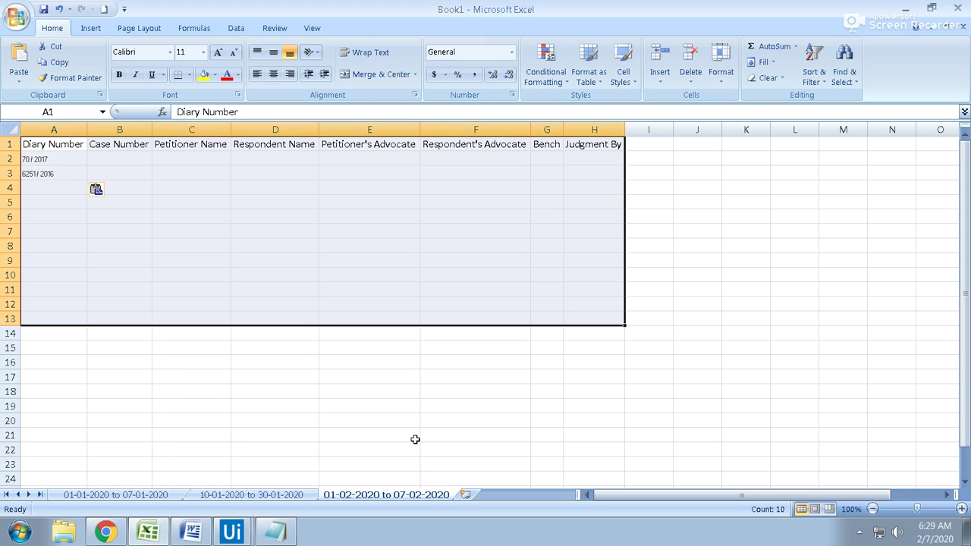
pyautogui.click(907, 9)
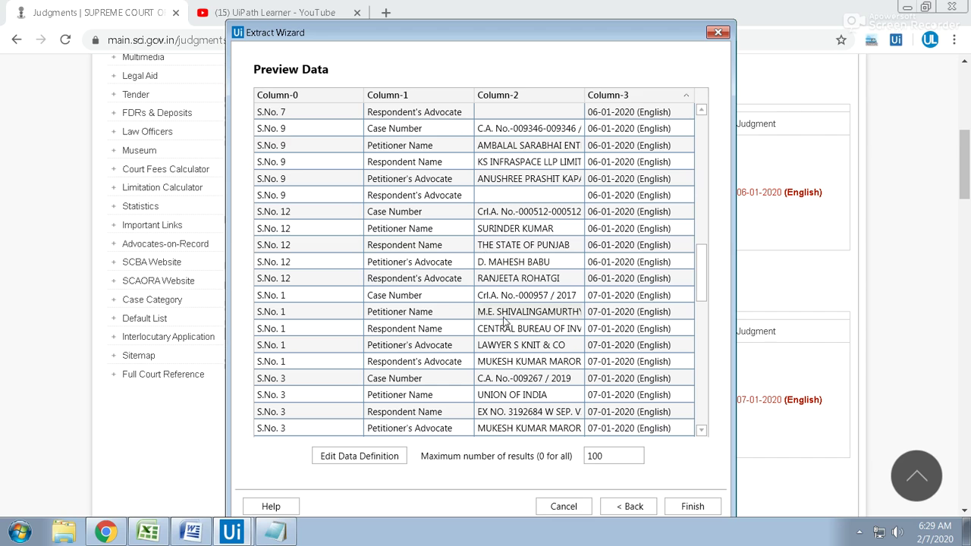
# Step: Return to element selection and indicate the second judgment's diary number, declining whole-table extraction
pyautogui.click(629, 508)
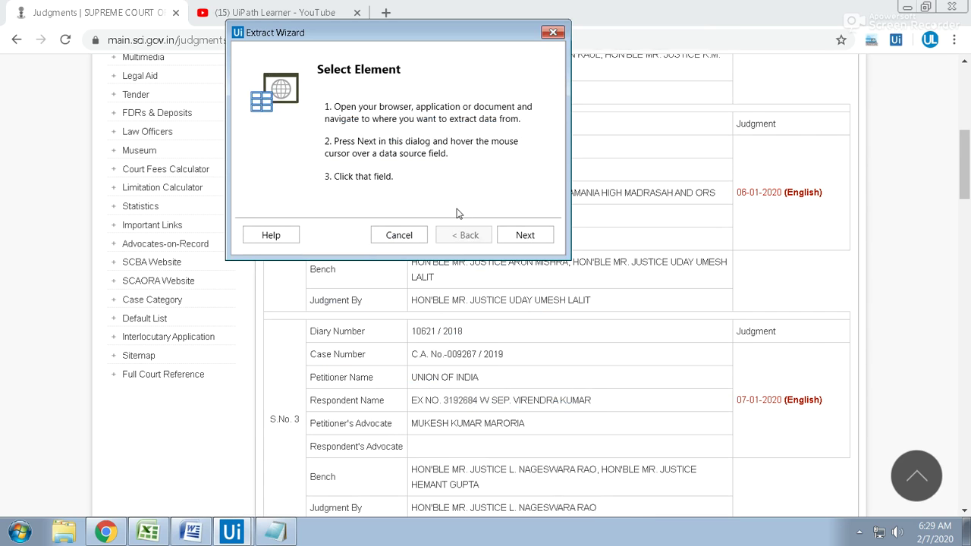
pyautogui.click(523, 236)
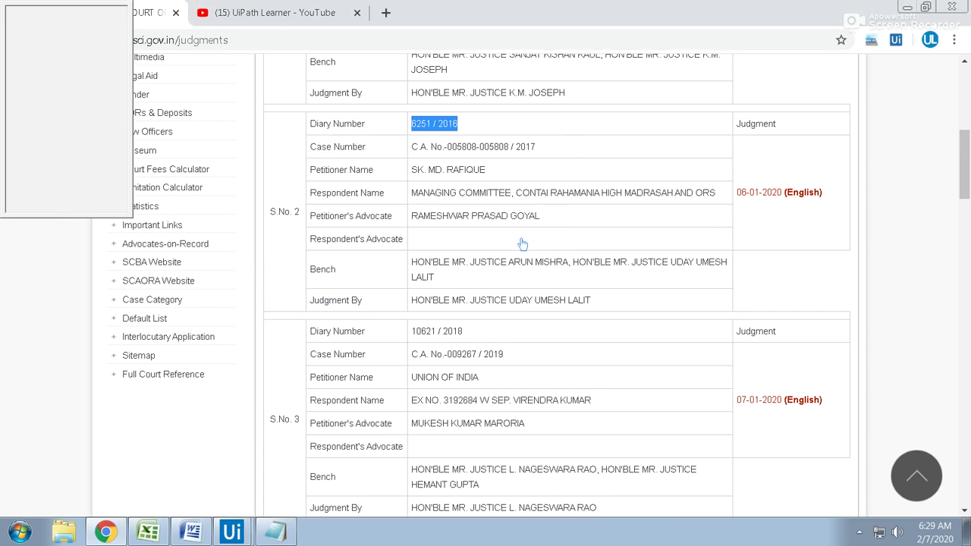
pyautogui.click(473, 133)
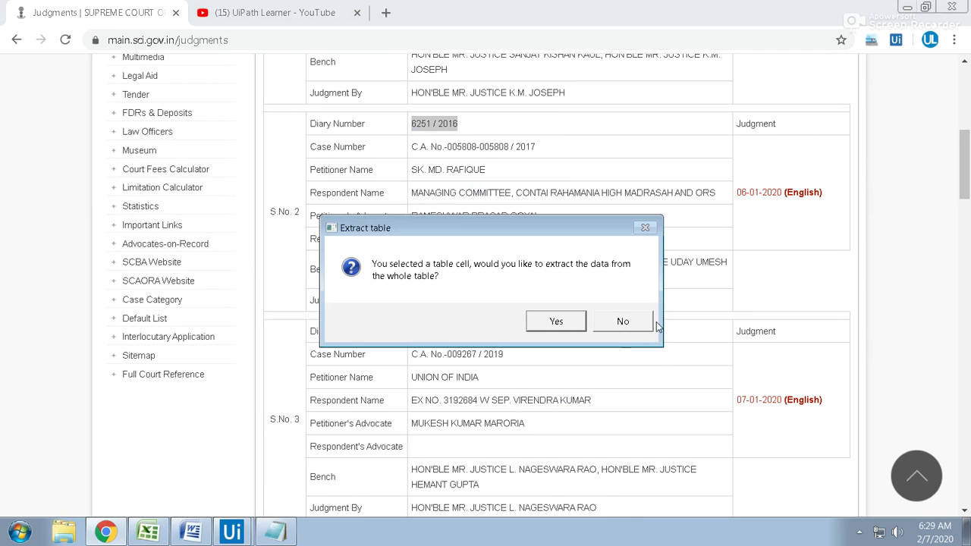
pyautogui.click(641, 322)
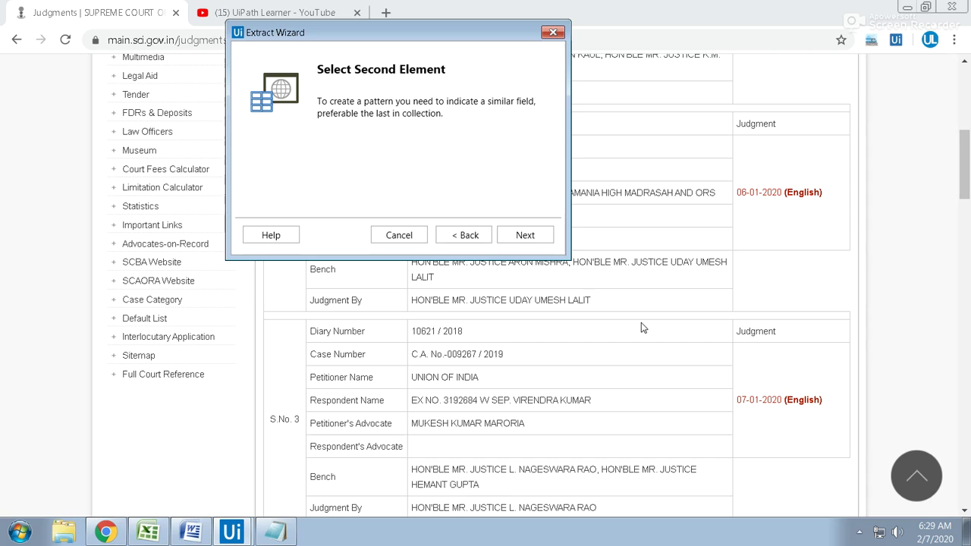
# Step: Indicate the third judgment's diary number as the second element and name the text column DiaryNumber
pyautogui.click(530, 236)
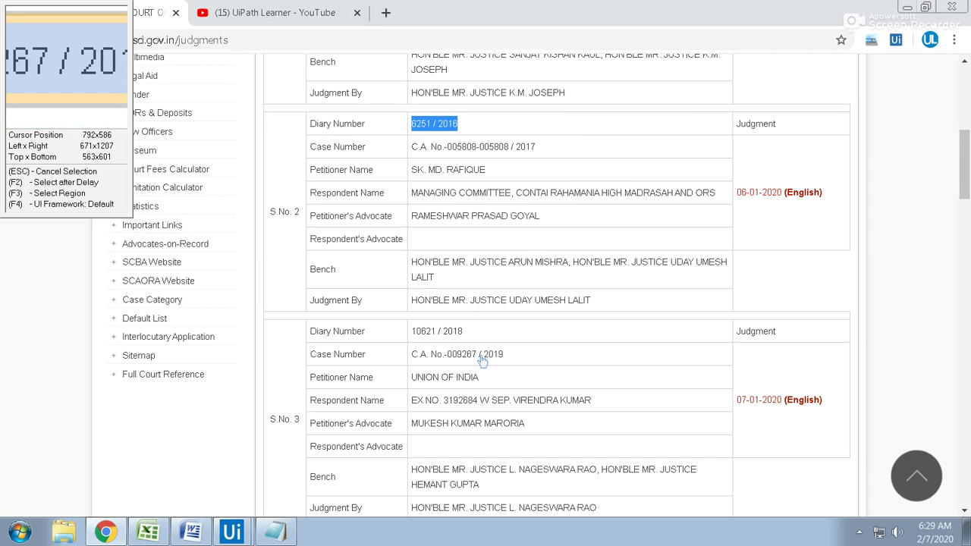
pyautogui.click(482, 338)
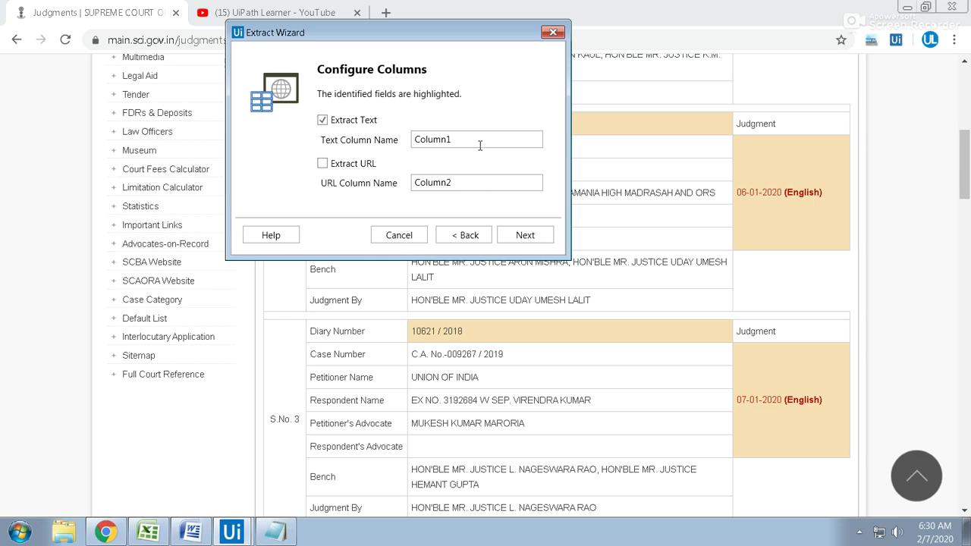
pyautogui.write('D')
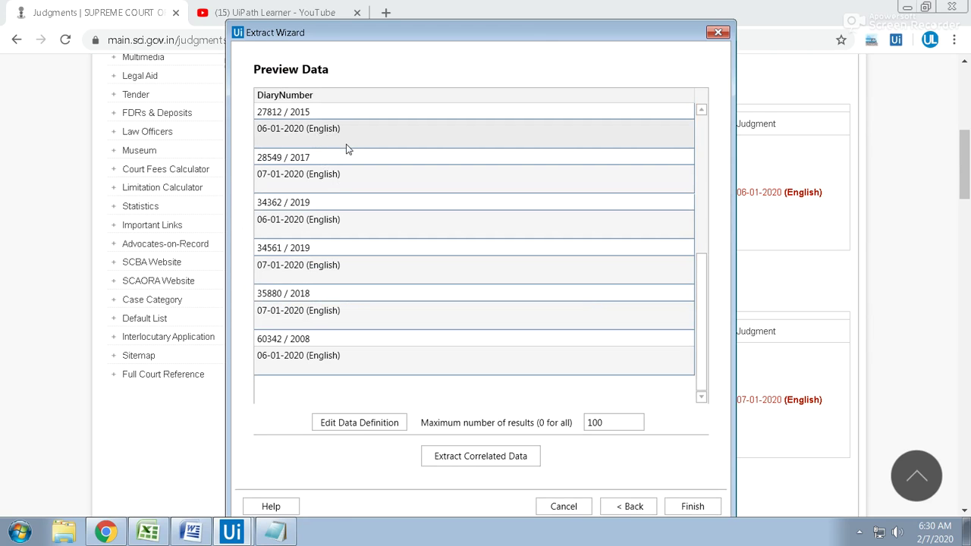
# Step: Try to extract correlated data, indicating a field in the second judgment and the third judgment's case number
pyautogui.click(511, 461)
pyautogui.click(436, 123)
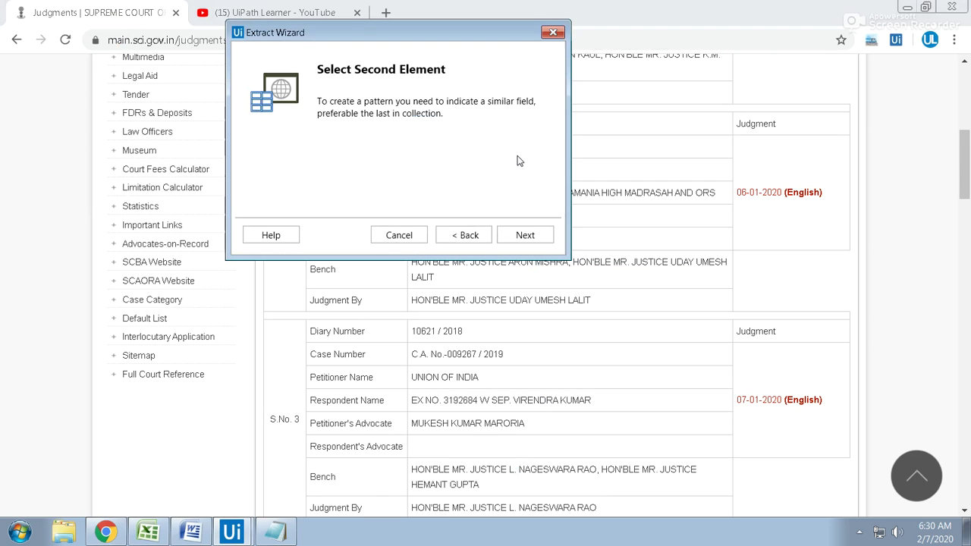
pyautogui.click(531, 235)
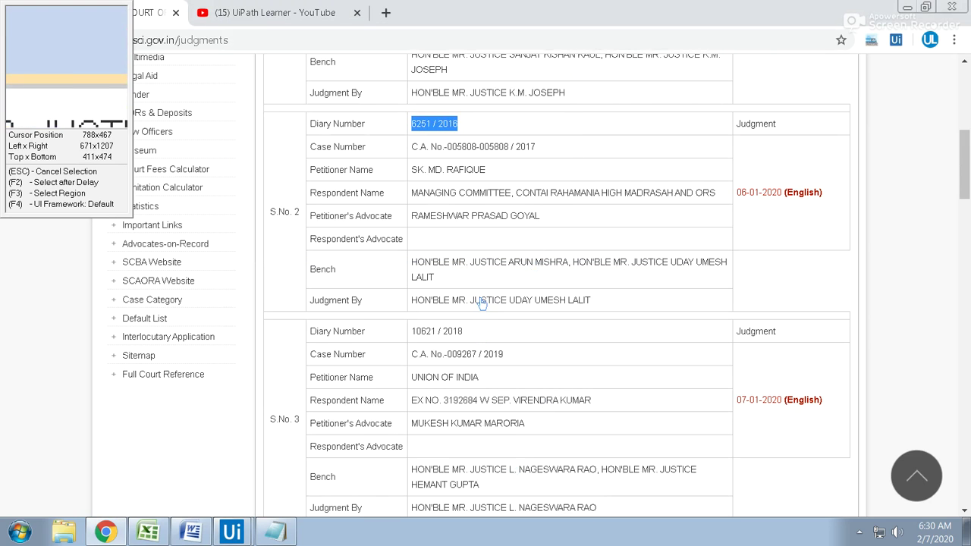
pyautogui.click(481, 354)
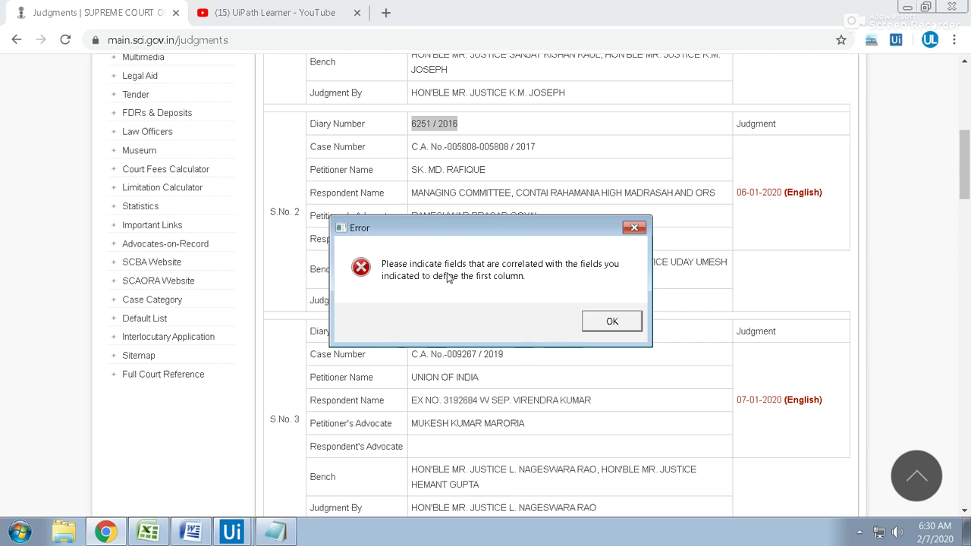
pyautogui.click(621, 323)
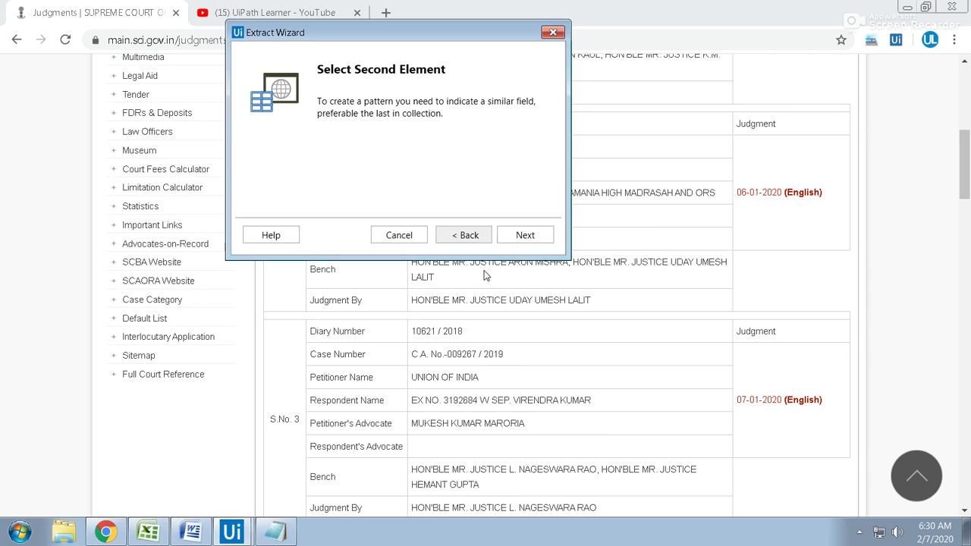
# Step: Retry the correlated data extraction with the case numbers of the second and third judgments, and cancel the Extract Wizard
pyautogui.click(481, 241)
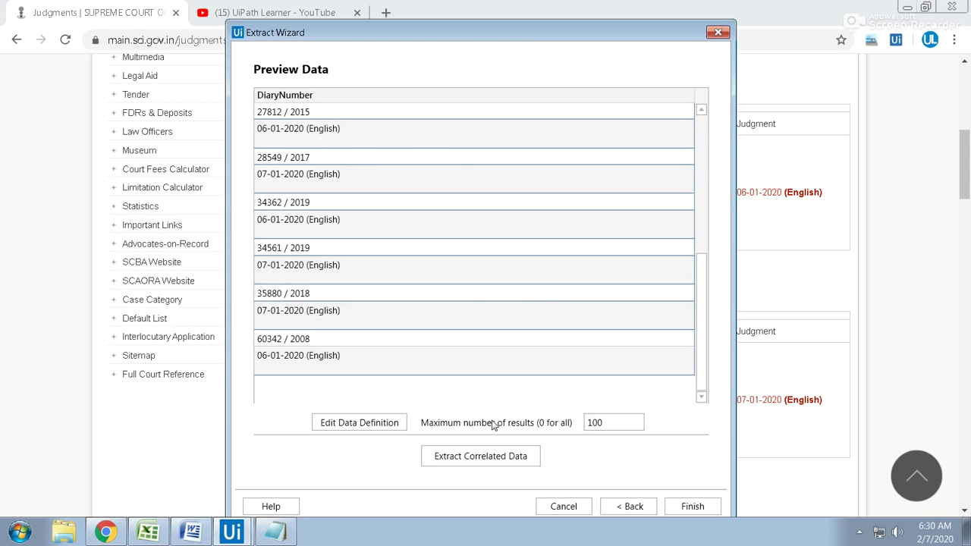
pyautogui.click(499, 458)
pyautogui.click(453, 148)
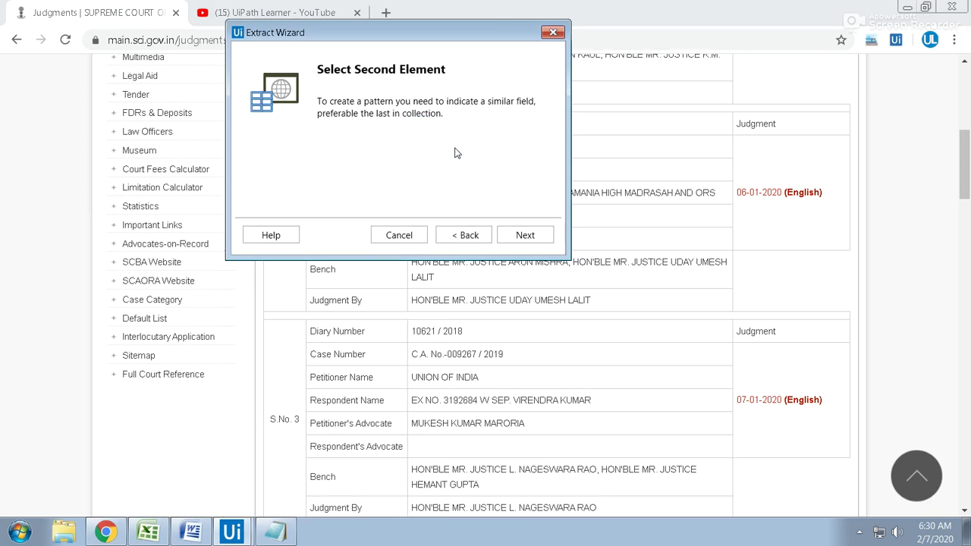
pyautogui.click(502, 233)
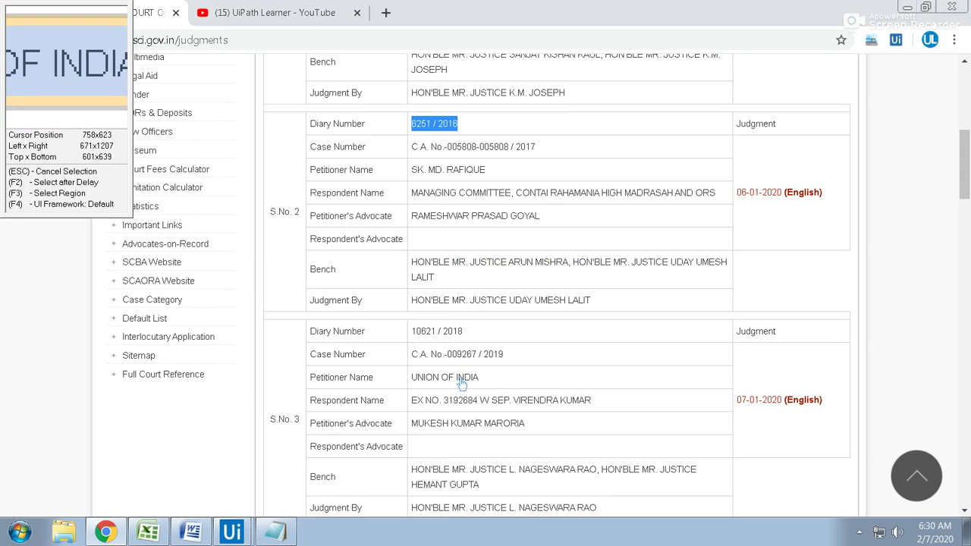
pyautogui.click(459, 364)
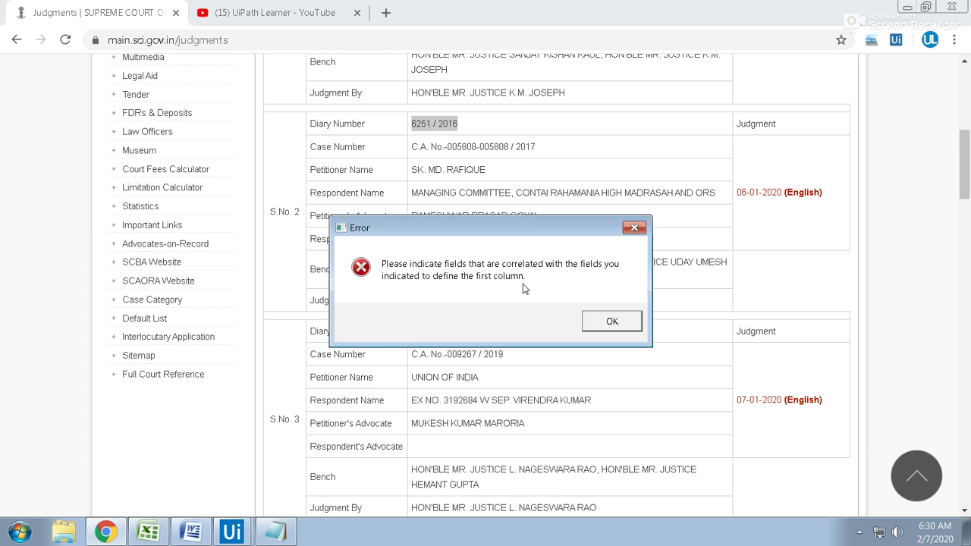
pyautogui.click(606, 320)
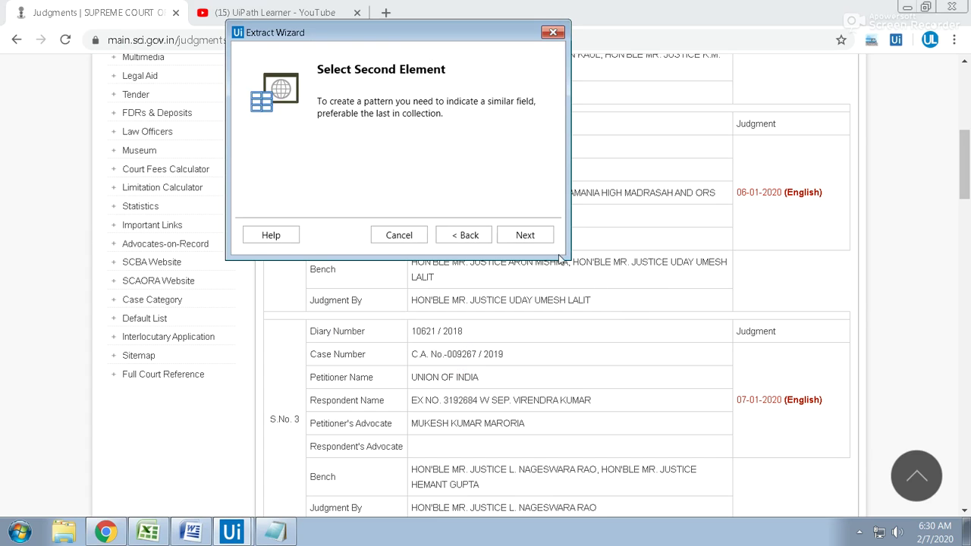
pyautogui.click(398, 235)
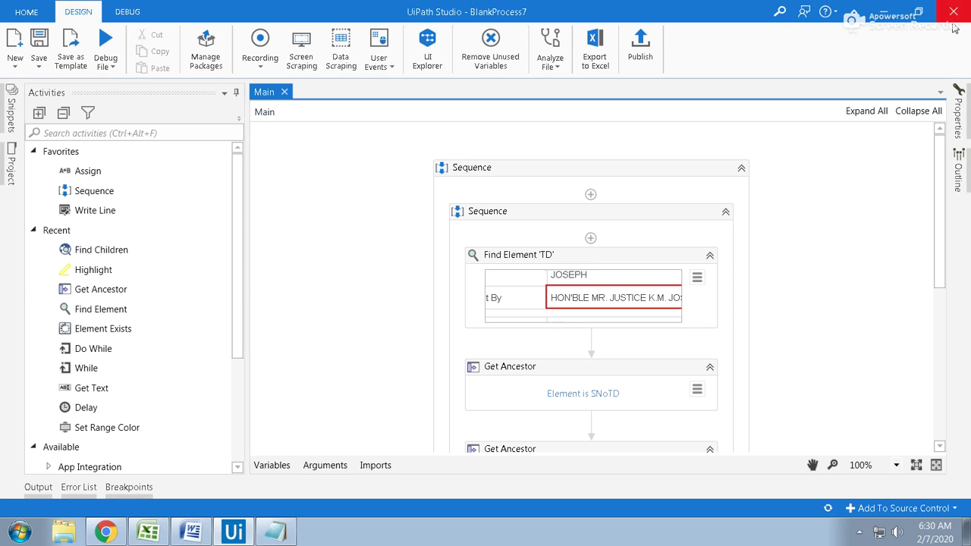
# Step: Switch to Chrome and review how the judgment fields are laid out from S.No. 1 to S.No. 10
pyautogui.hotkey('alt', 'Tab')
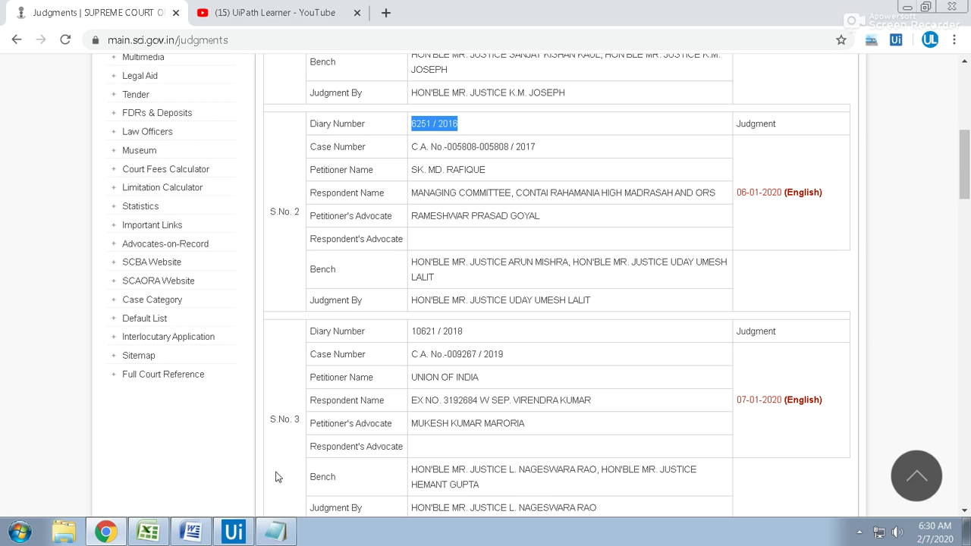
pyautogui.click(429, 321)
pyautogui.scroll(6, 430, 322)
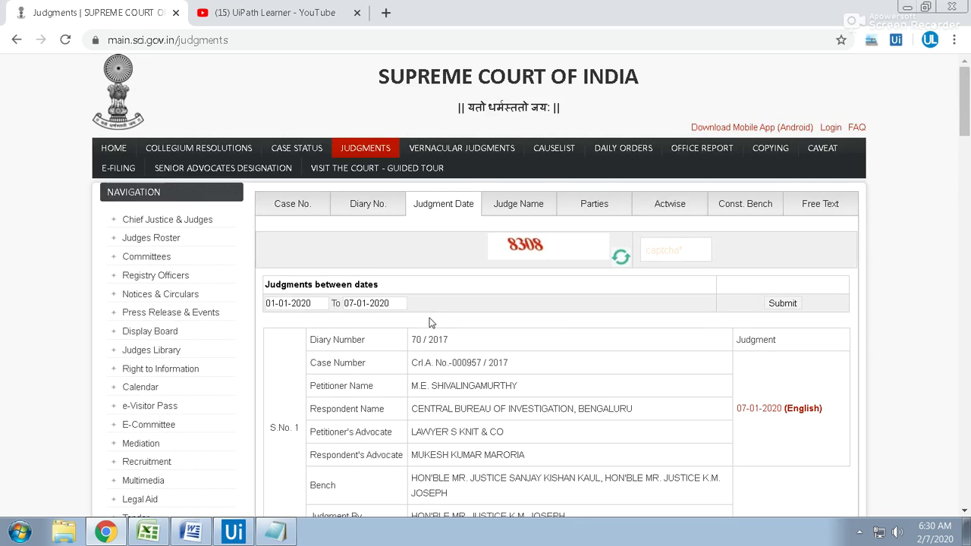
pyautogui.scroll(-4, 429, 322)
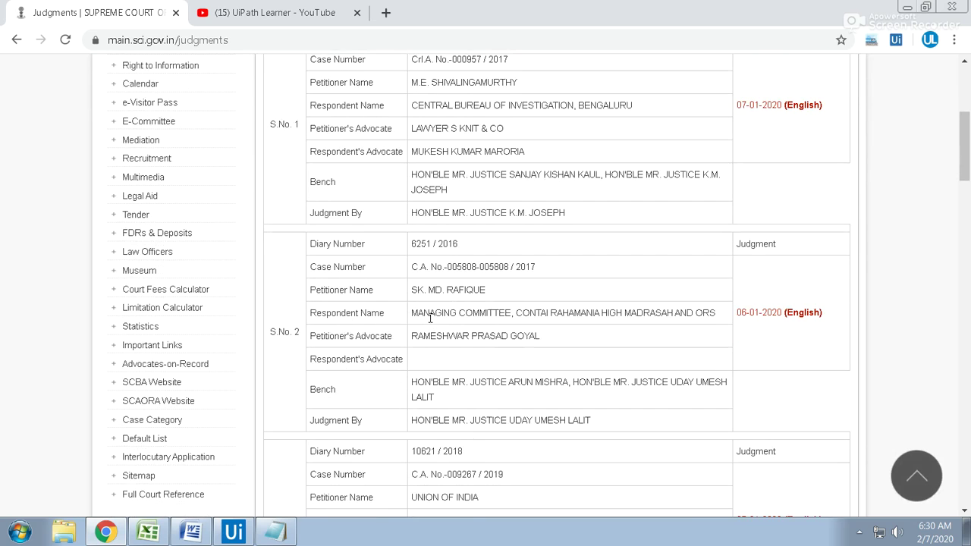
pyautogui.scroll(-12, 430, 319)
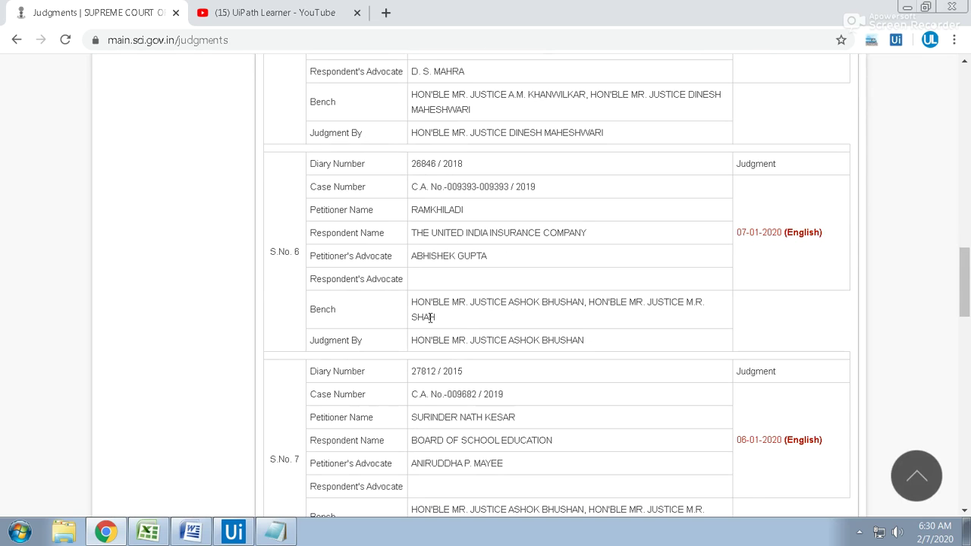
pyautogui.scroll(-8, 429, 318)
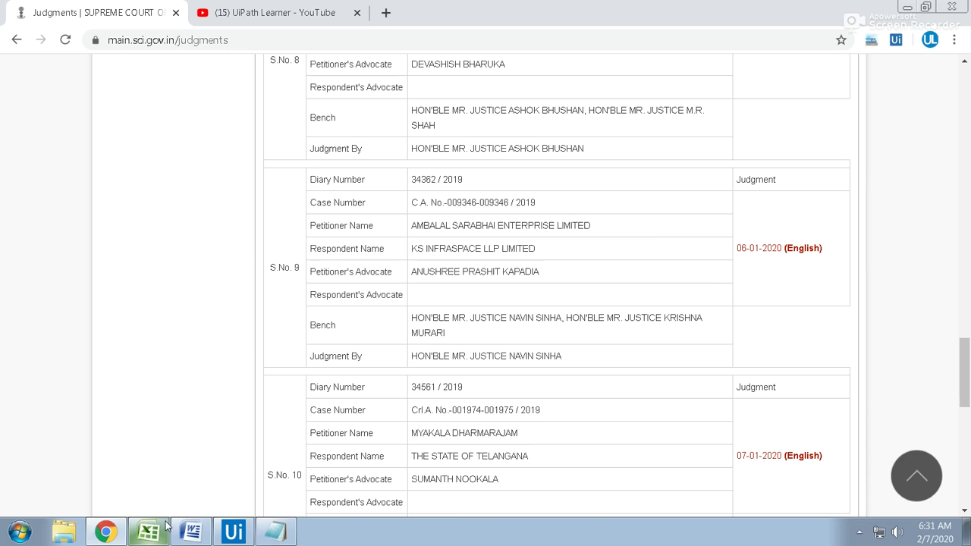
# Step: Switch to Excel and use Format Painter to apply a blank cell's formatting to the entire 01-02-2020 to 07-02-2020 sheet
pyautogui.click(148, 530)
pyautogui.click(293, 258)
pyautogui.moveTo(61, 145); pyautogui.dragTo(583, 234)
pyautogui.click(230, 420)
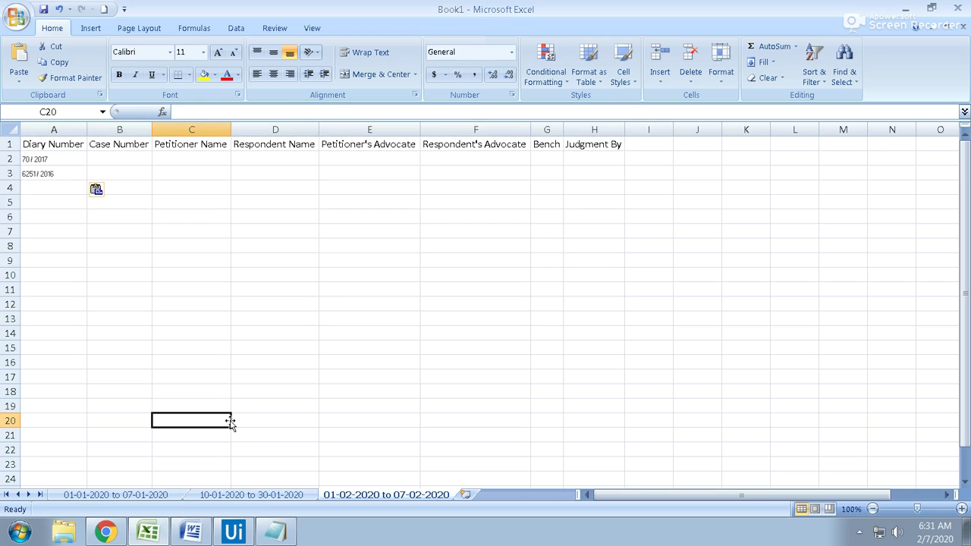
pyautogui.click(274, 217)
pyautogui.click(69, 77)
pyautogui.click(12, 129)
pyautogui.click(144, 183)
pyautogui.click(180, 357)
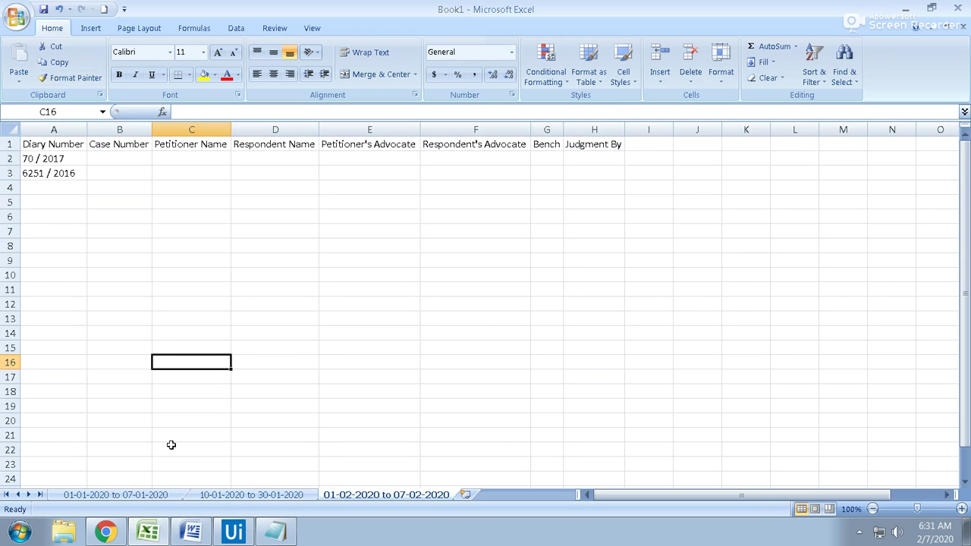
# Step: Review the three date-range sheets, 01-01-2020 to 07-01-2020, 10-01-2020 to 30-01-2020 and 01-02-2020 to 07-02-2020, as destinations for the judgments
pyautogui.click(244, 493)
pyautogui.click(115, 494)
pyautogui.click(251, 494)
pyautogui.click(375, 497)
pyautogui.click(167, 494)
pyautogui.click(251, 494)
pyautogui.click(346, 495)
pyautogui.click(260, 350)
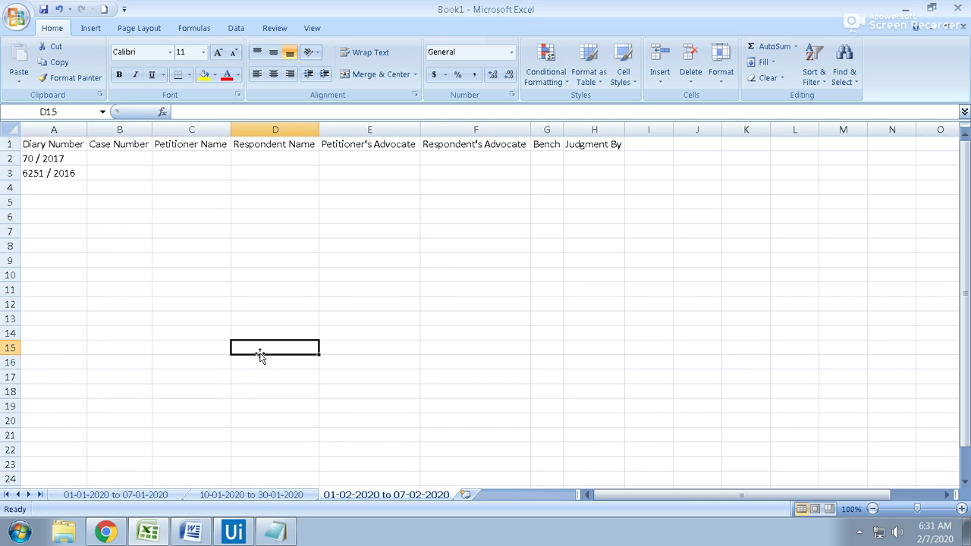
pyautogui.click(165, 495)
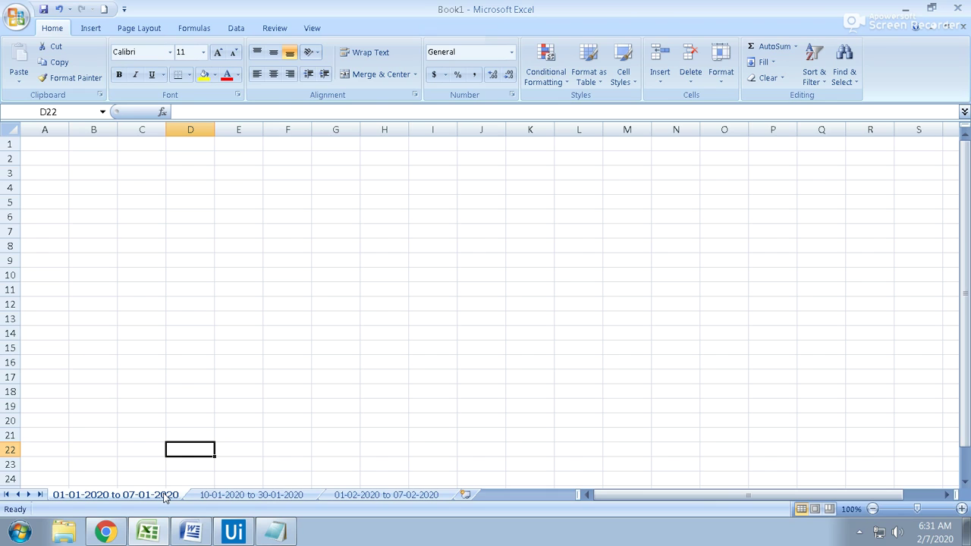
pyautogui.click(190, 348)
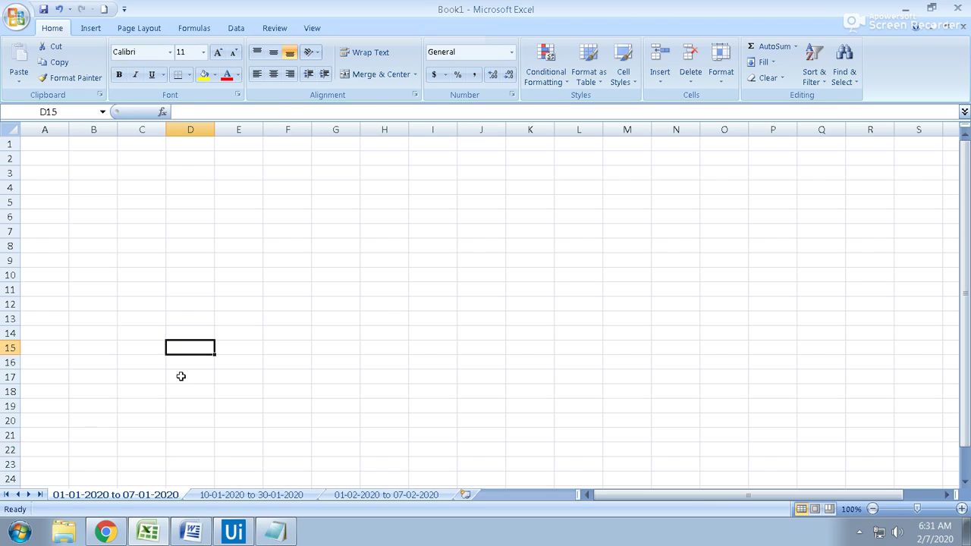
pyautogui.click(254, 495)
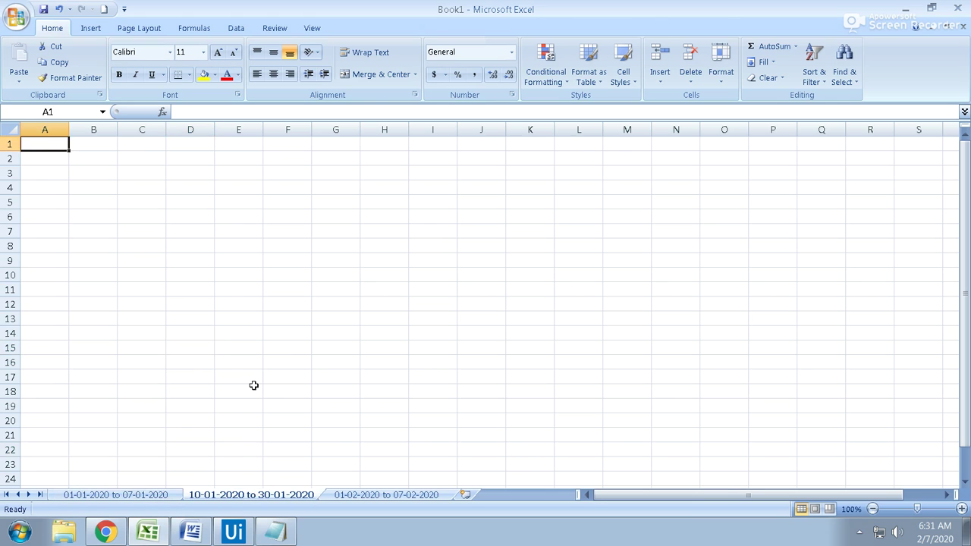
pyautogui.click(398, 496)
# Step: Switch to Chrome and go back to the first judgments, S.No. 1 and S.No. 2, in the results list
pyautogui.click(105, 532)
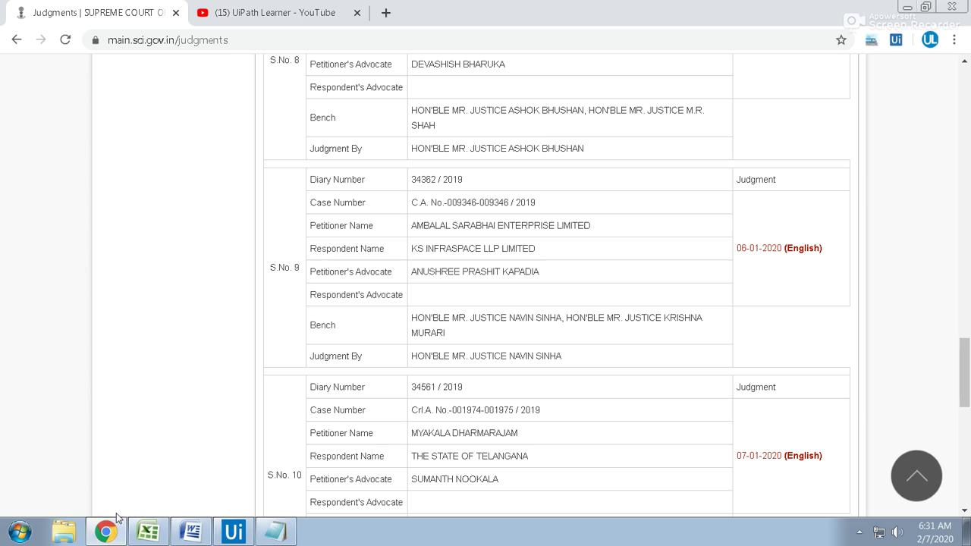
pyautogui.scroll(20, 179, 202)
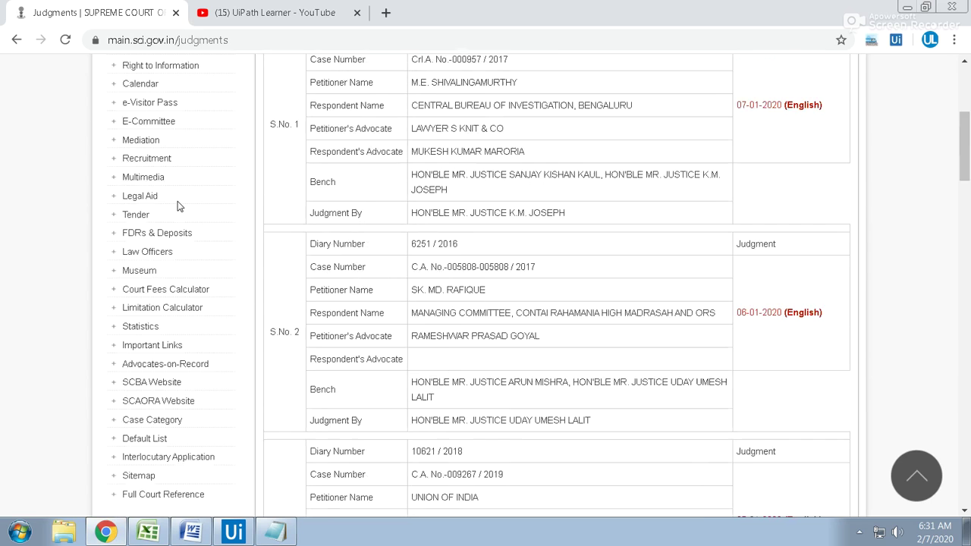